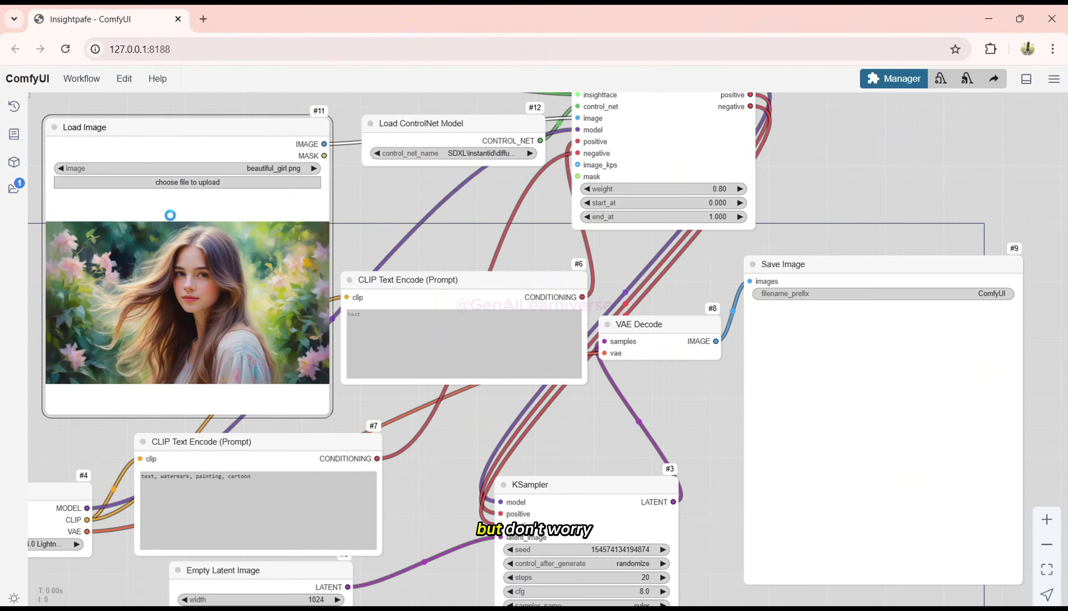
Edit the positive prompt text in CLIP Text Encode node #6 and queue a new generation.
left_click(361, 311)
key("ctrl+a")
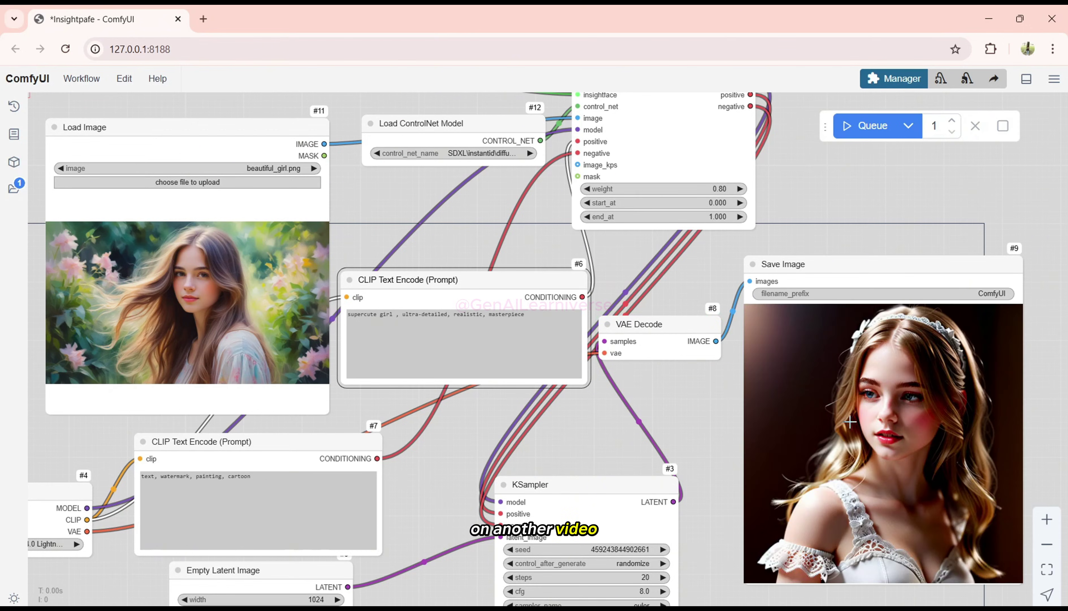
left_click_drag(837, 264, 455, 113)
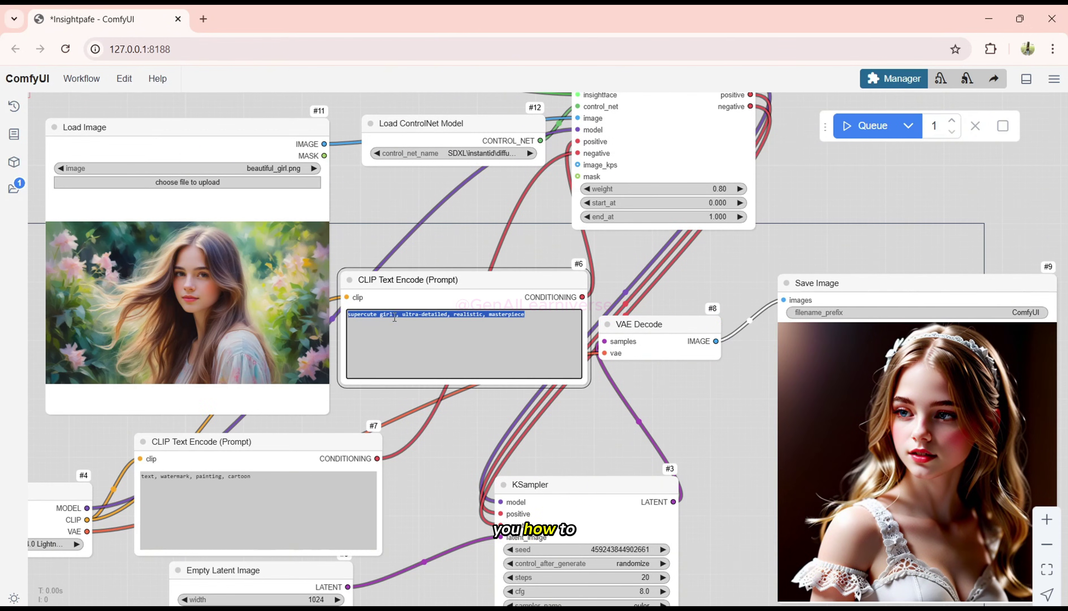
left_click(368, 314)
type("wo")
left_click(861, 126)
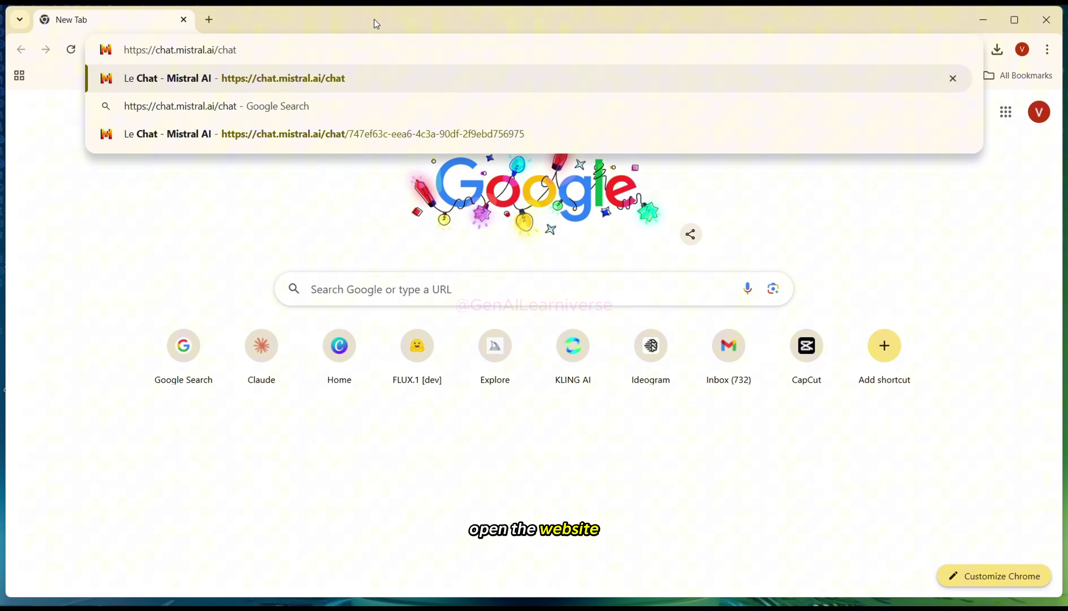
Load chat.mistral.ai/chat in the current Chrome tab.
key("Return")
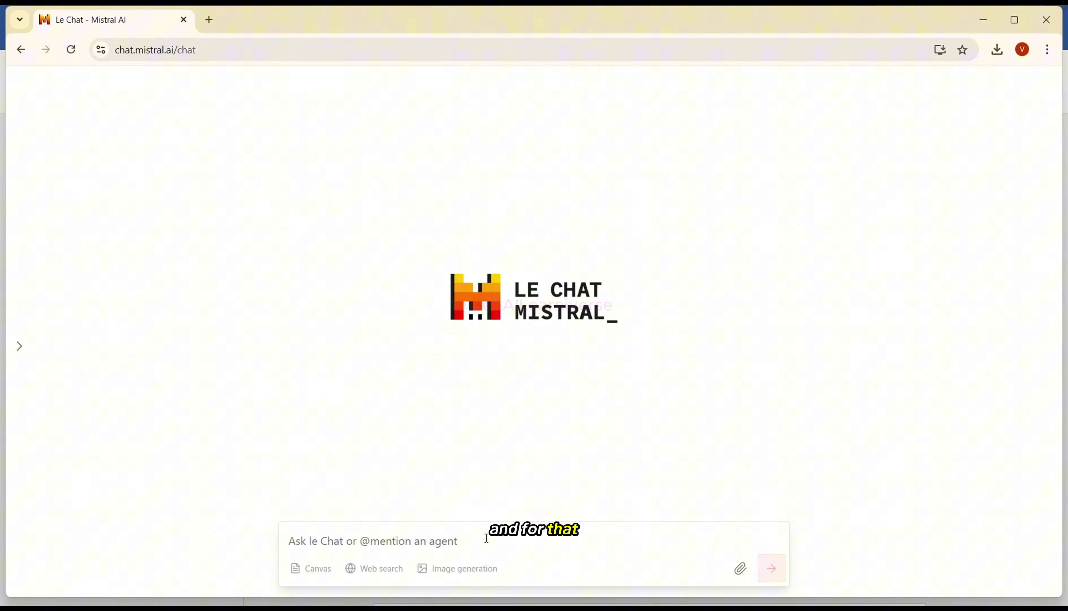
With image generation enabled, prompt Le Chat with 'A wizard doing a spell in a jungle'.
left_click(472, 573)
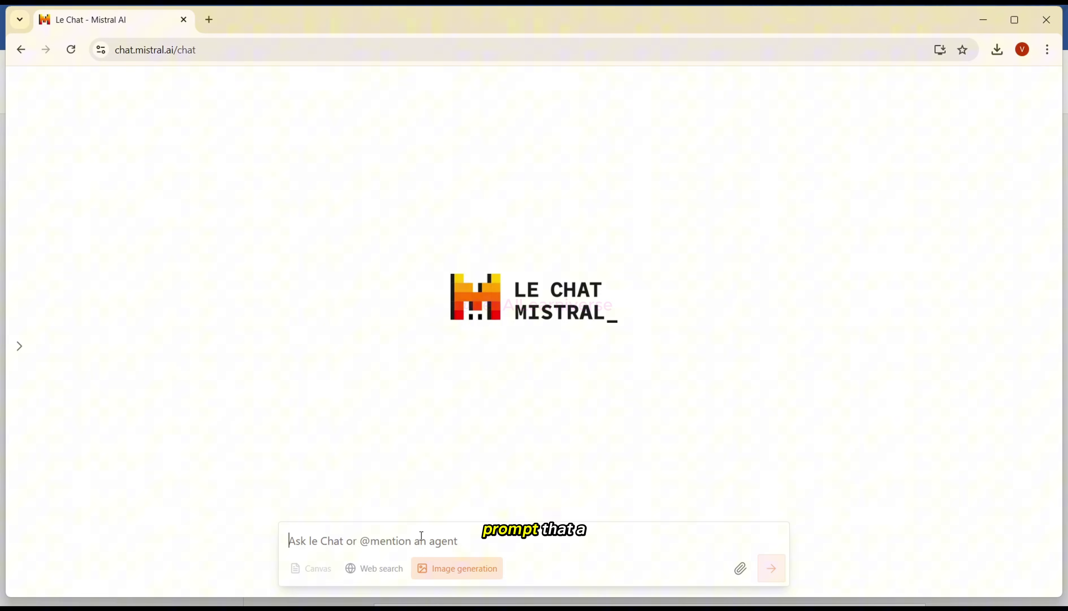
type("A w")
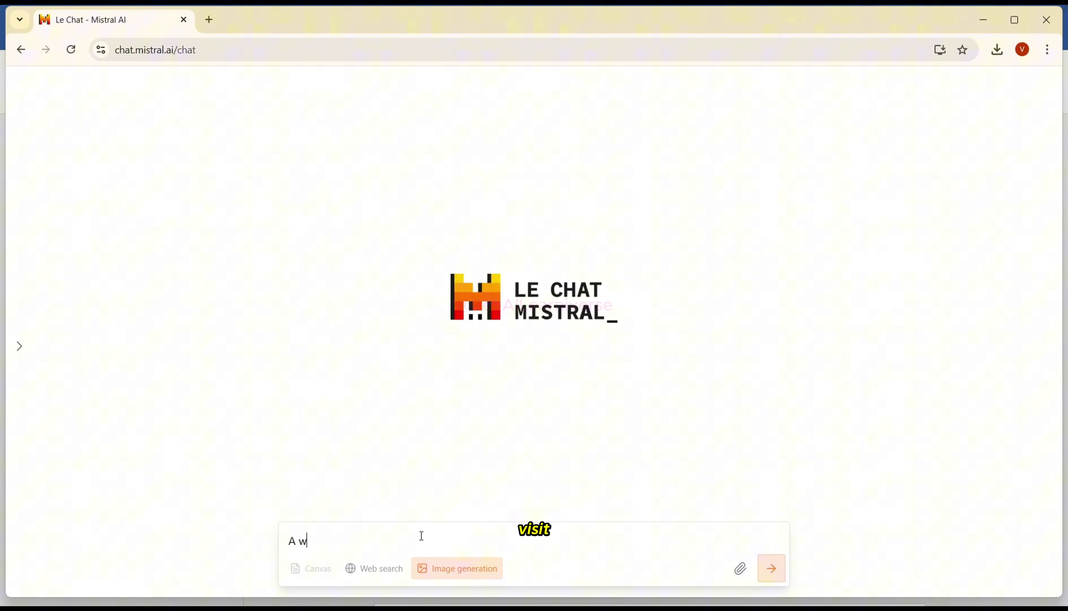
type("izard doing a spell in a jungle")
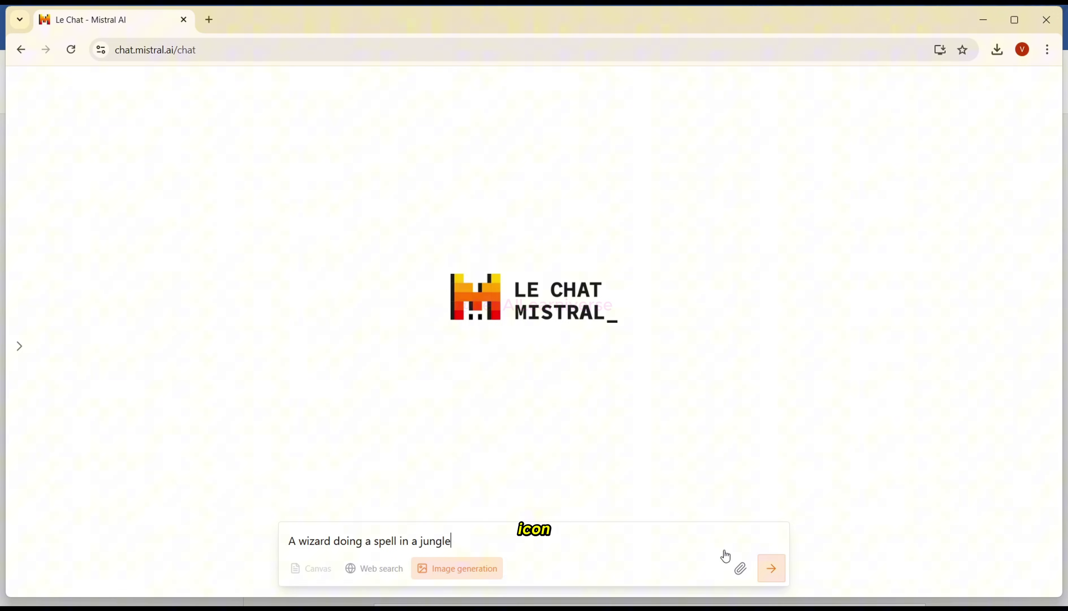
key("Return")
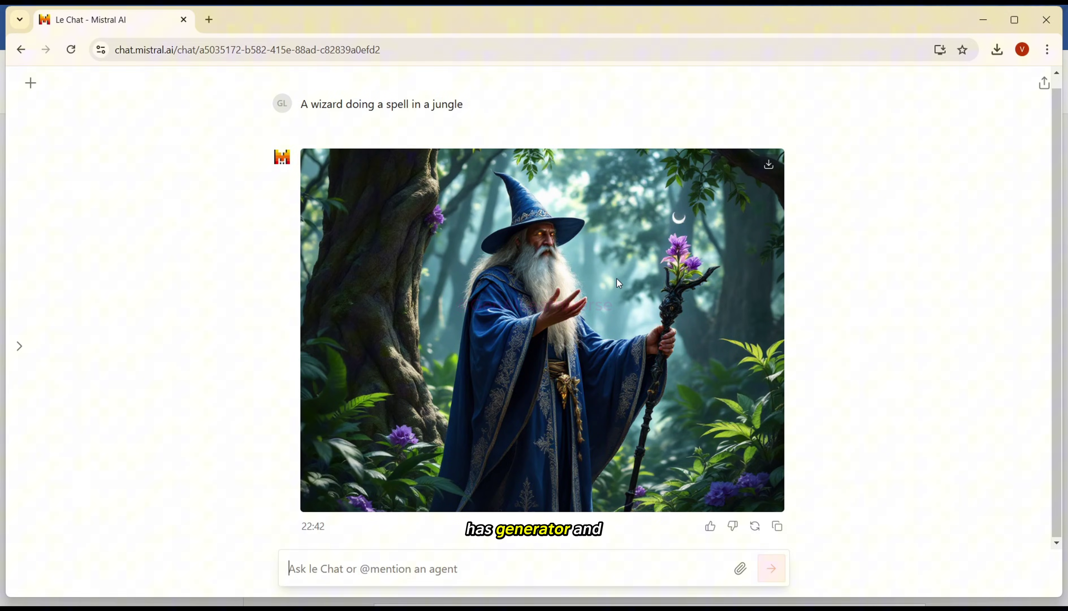
Download the wizard image as a JPG, zoom into it in Photos, then close the viewer.
left_click(769, 168)
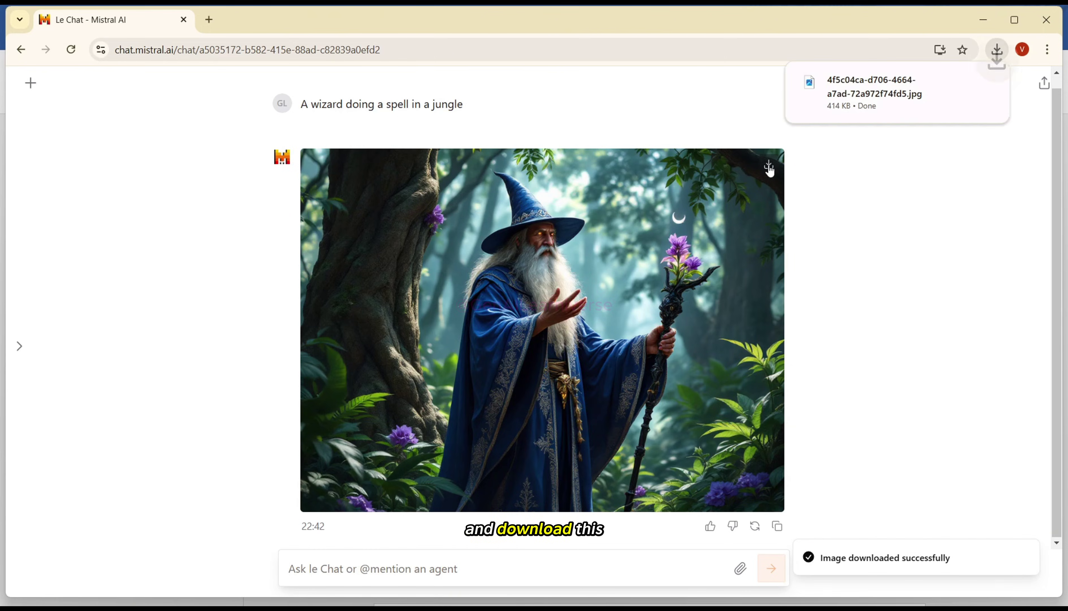
left_click(938, 90)
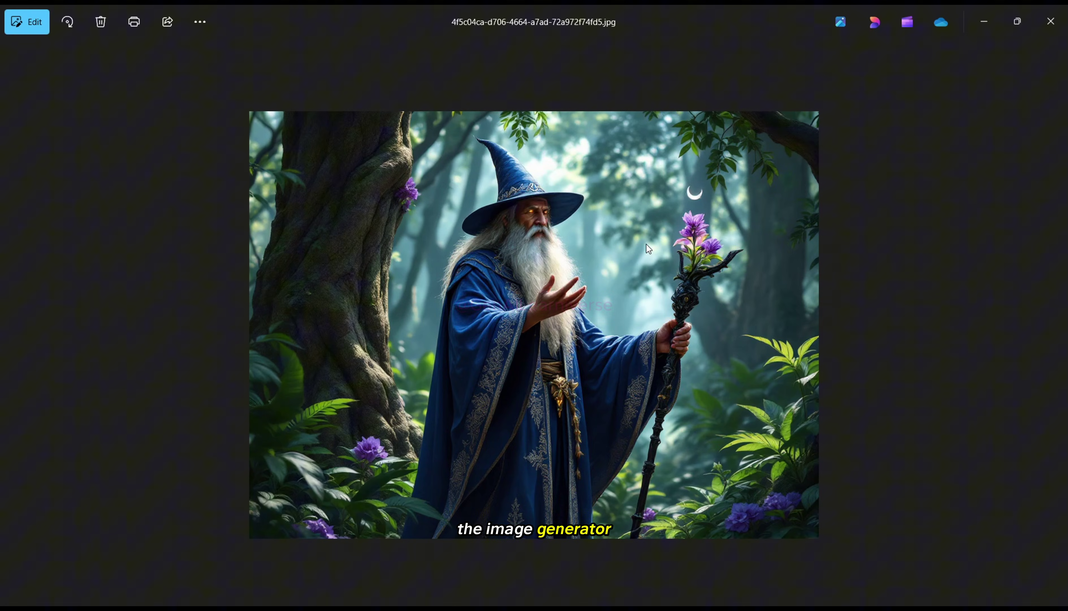
scroll(600, 266, "up", 2)
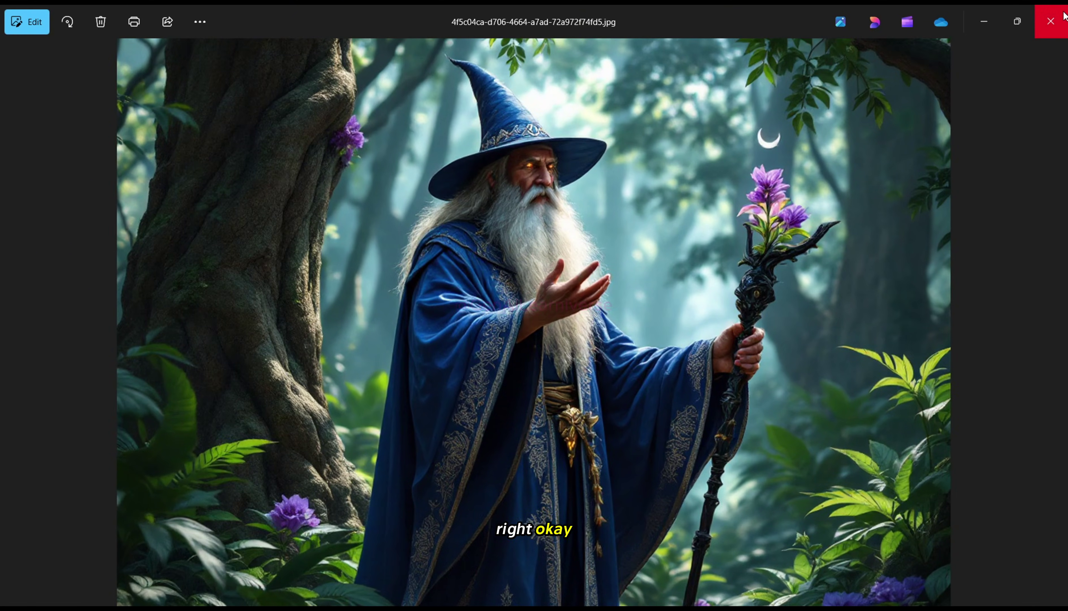
left_click(1050, 21)
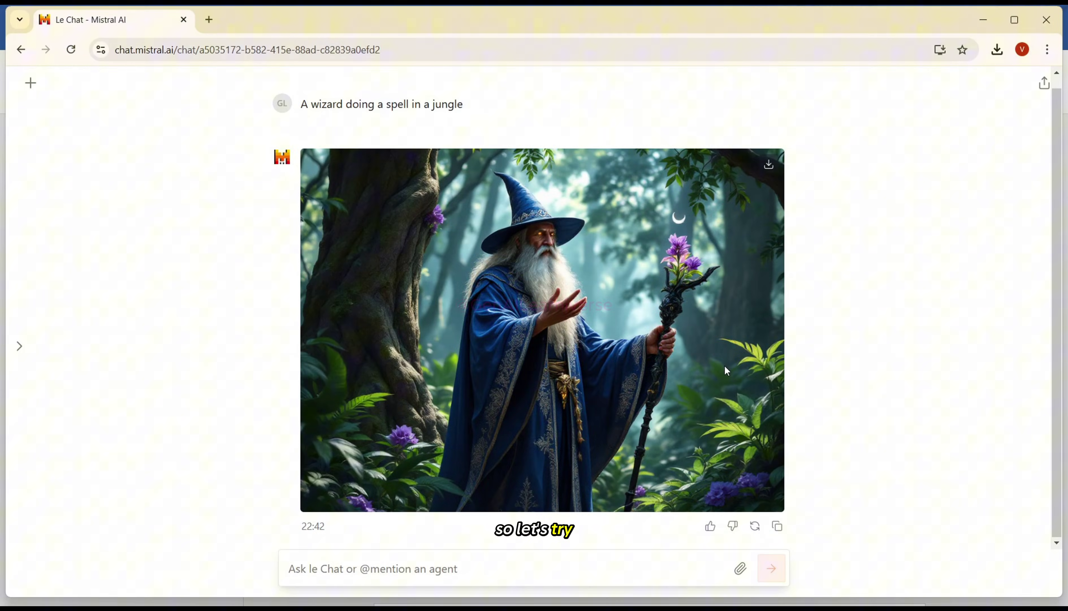
Ask Le Chat for an image of a beautiful woman in Disney Pixar style.
left_click(489, 559)
type("A")
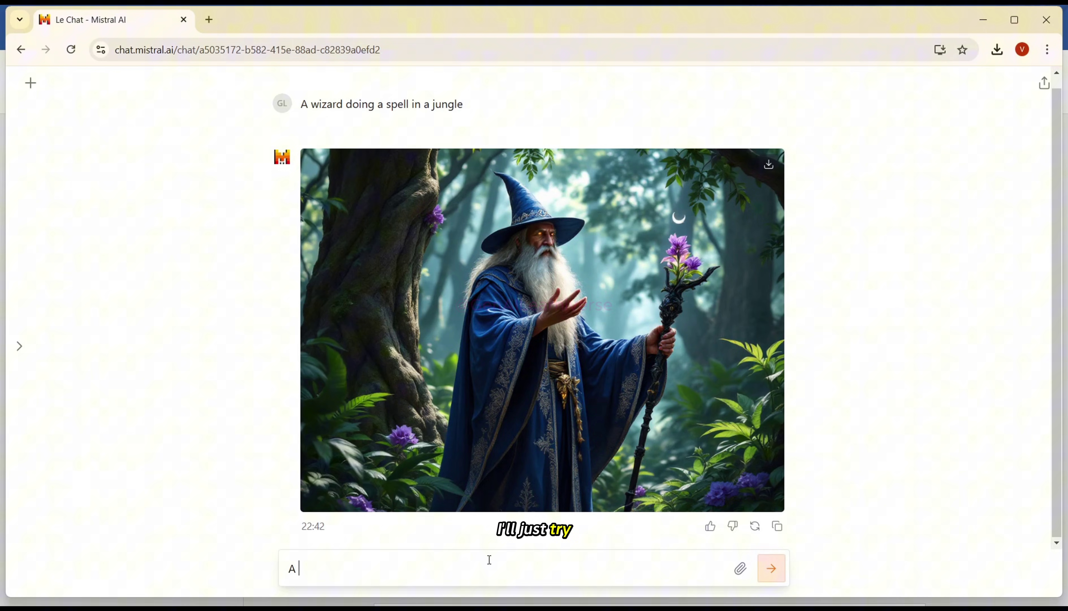
type(" image of a n")
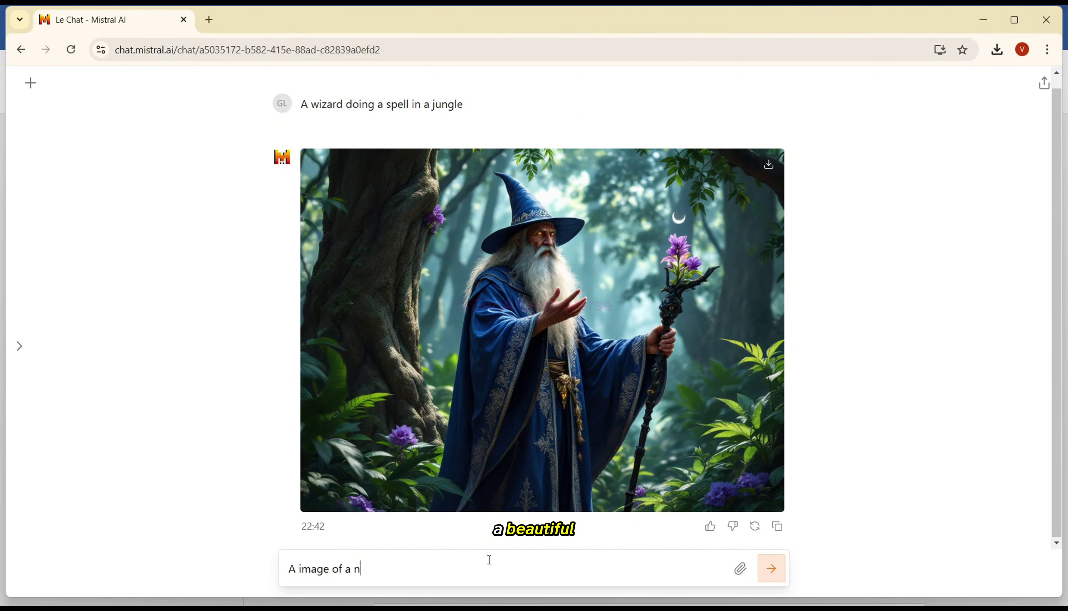
key("BackSpace")
type("bea")
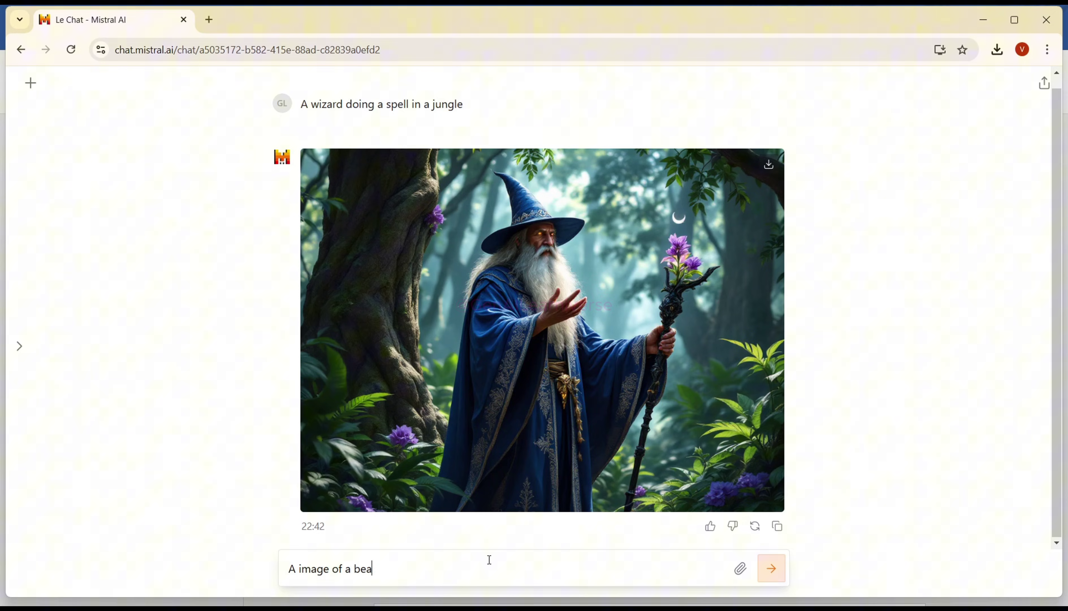
type("itiful w")
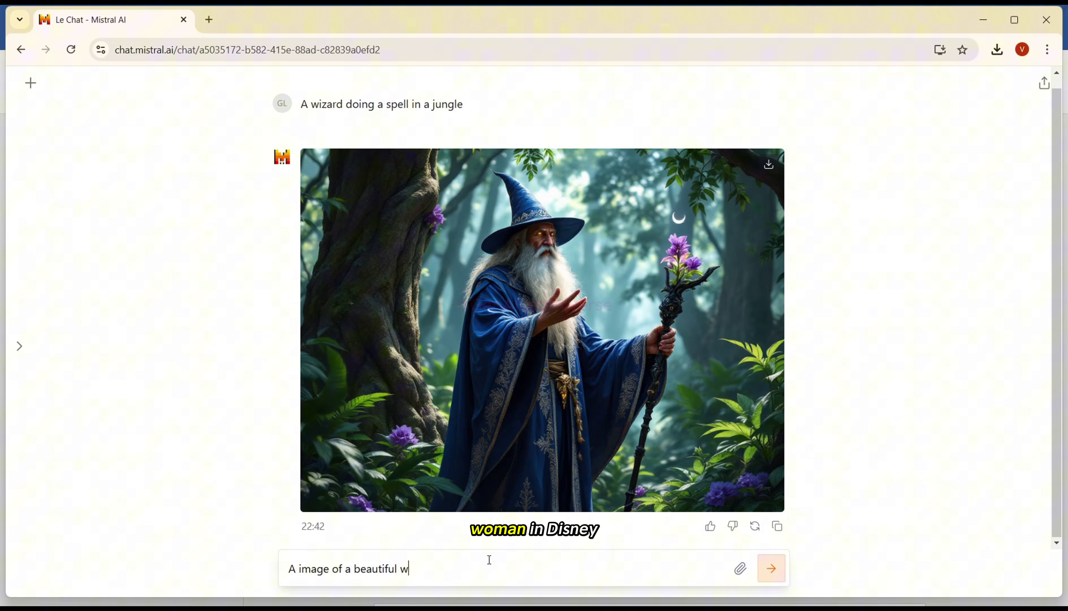
type("oman in Disney Pixar style")
key("Return")
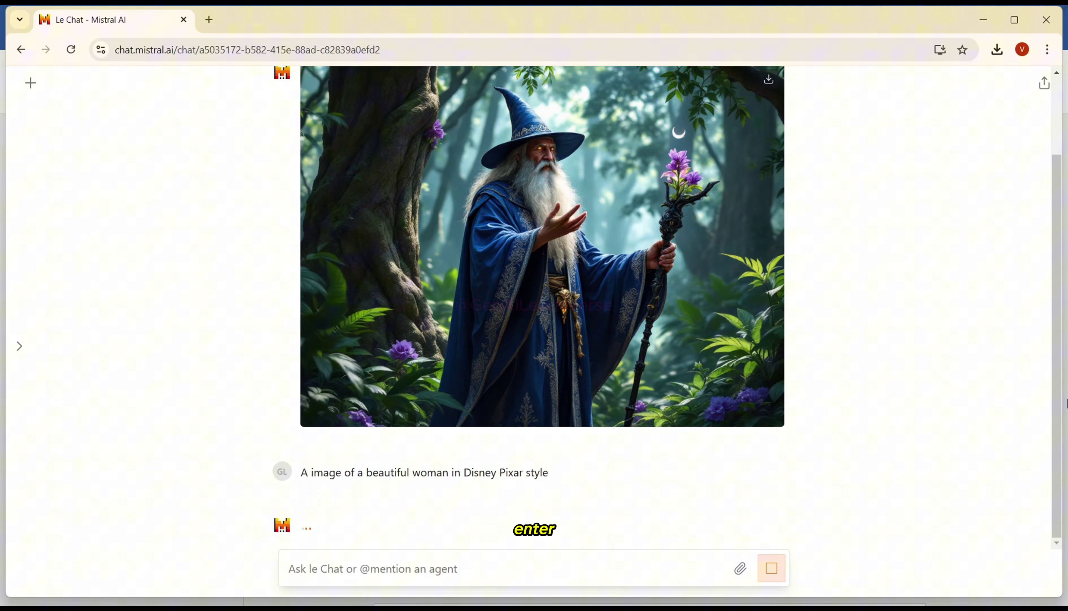
Download the Disney Pixar woman image and inspect it in Photos.
mouse_move(722, 432)
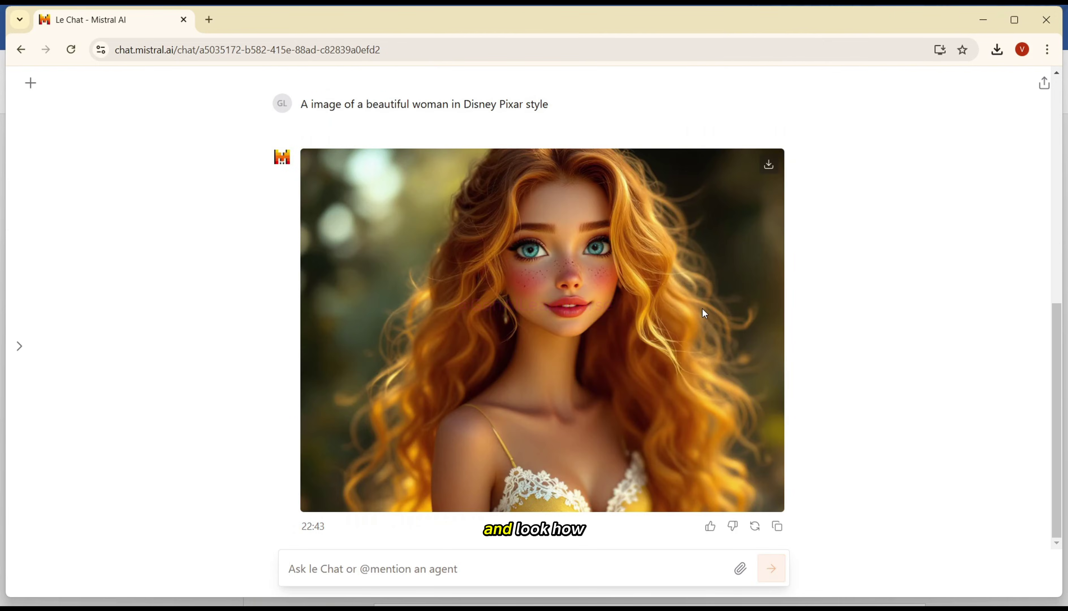
left_click(769, 166)
left_click(935, 87)
scroll(604, 323, "up", 3)
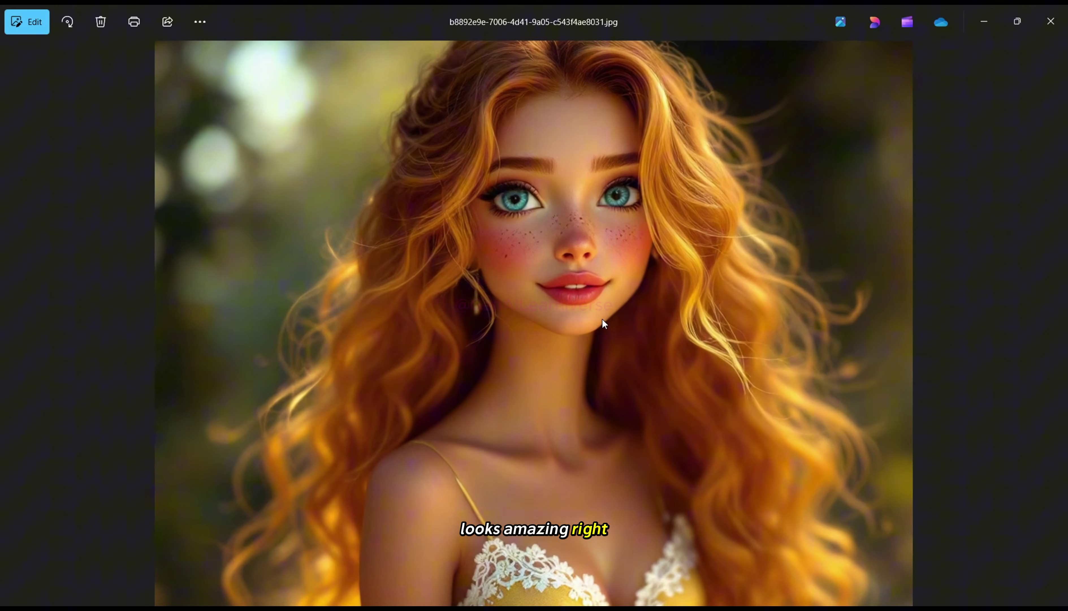
scroll(604, 323, "down", 3)
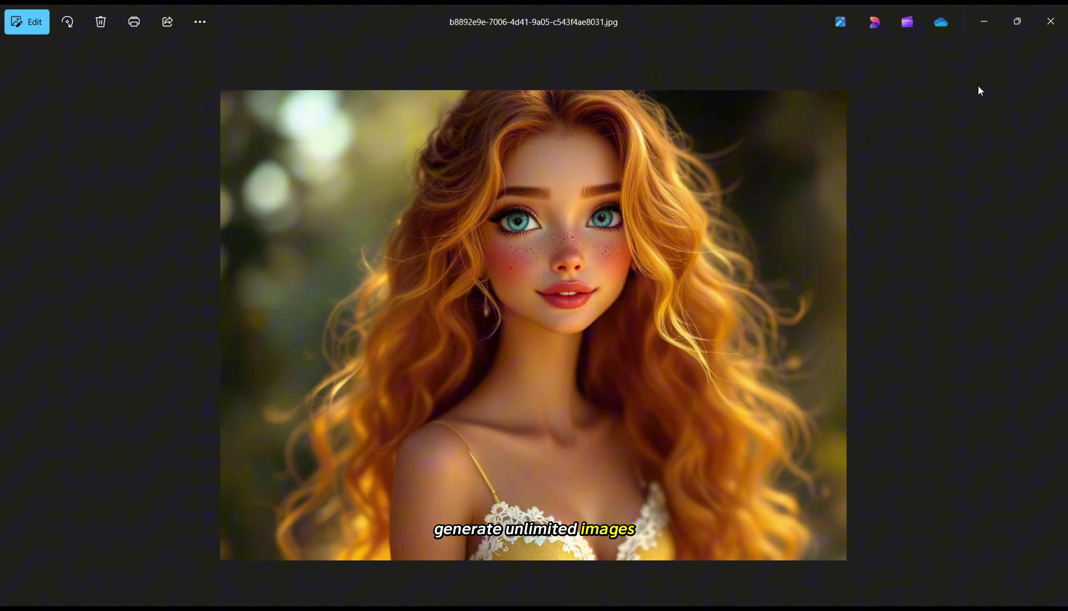
Close Photos, select text in the reply, and start a new chat.
left_click(1051, 21)
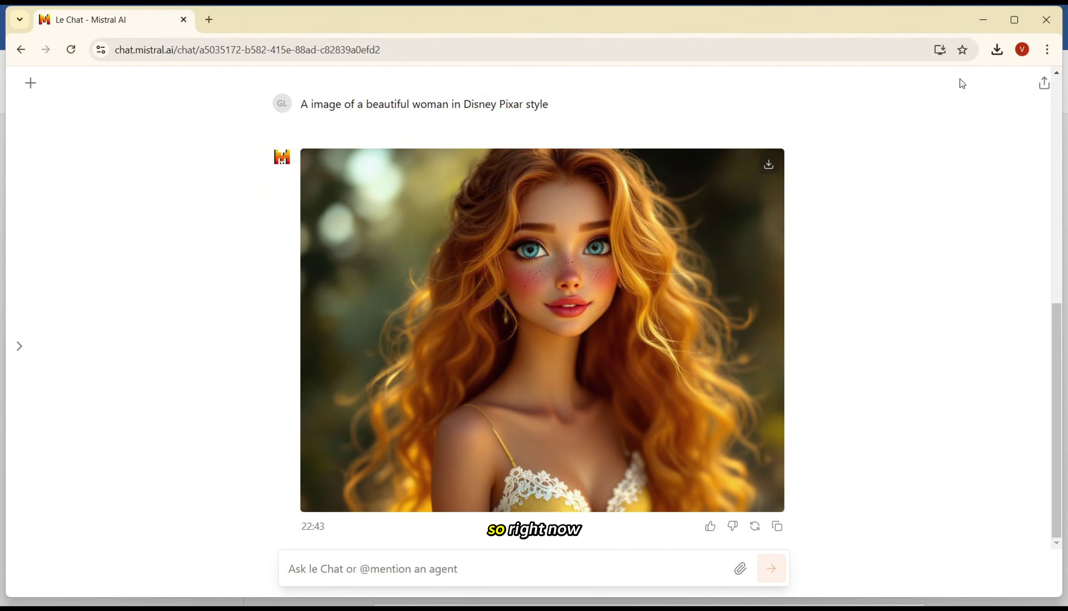
left_click_drag(1057, 326, 1062, 365)
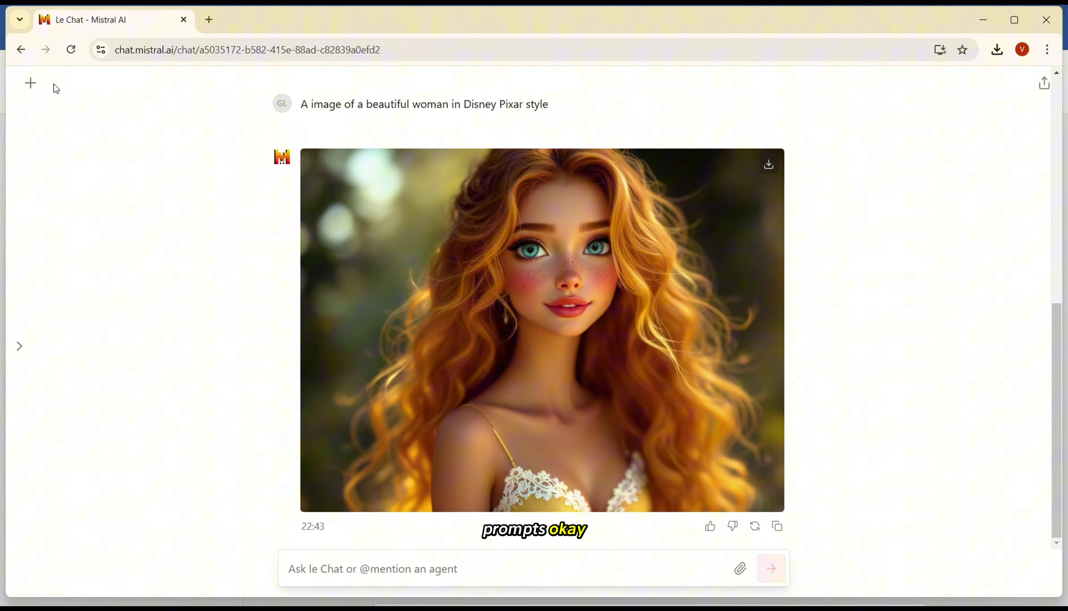
left_click(33, 86)
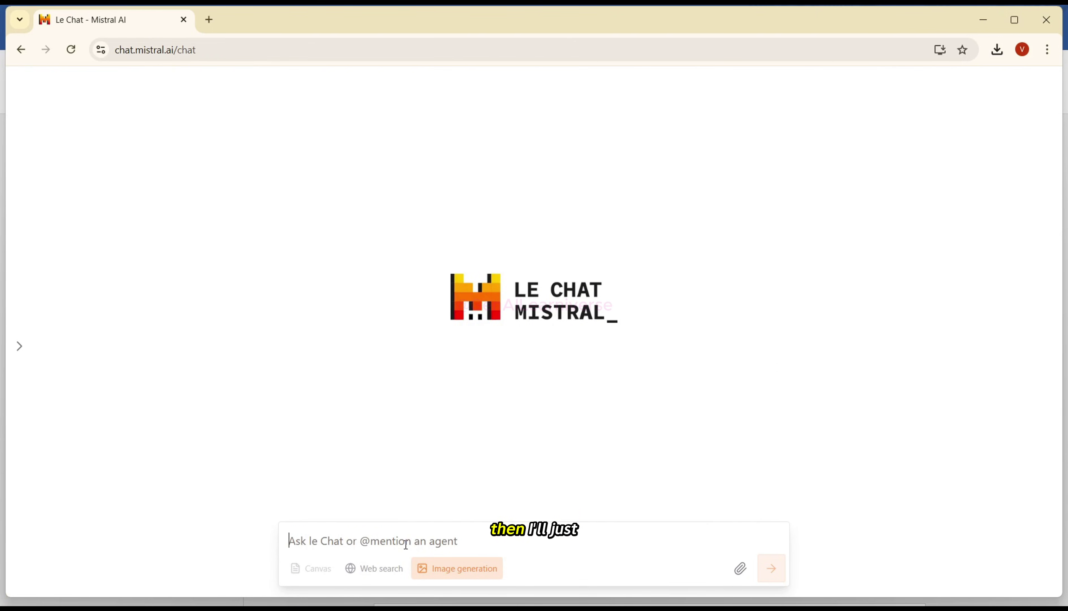
With image generation off, ask for a simple wizard-spell image prompt and select the suggestion.
left_click(479, 571)
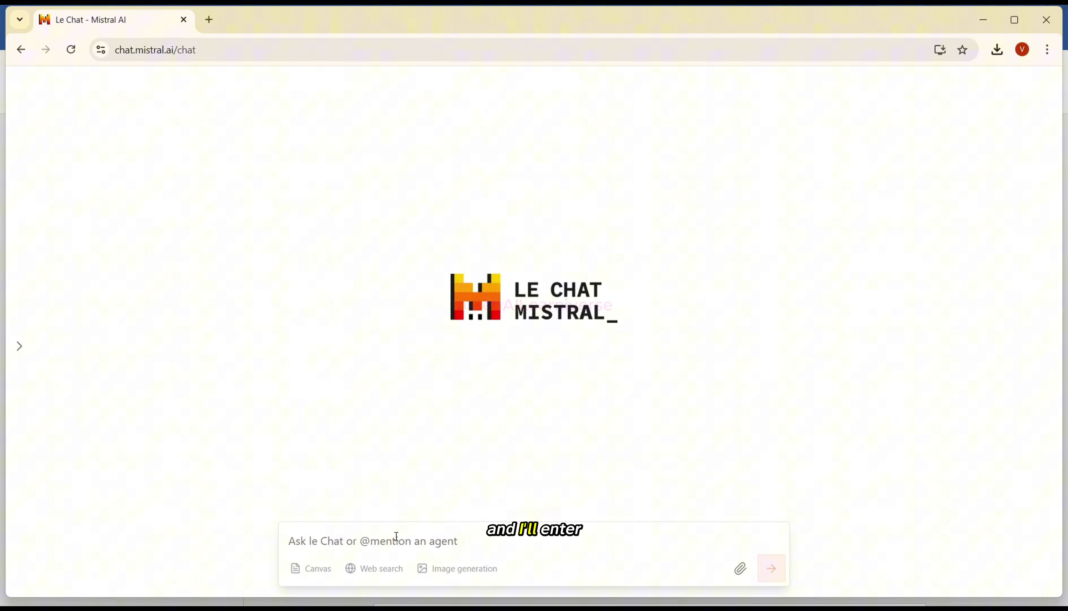
type("Could y")
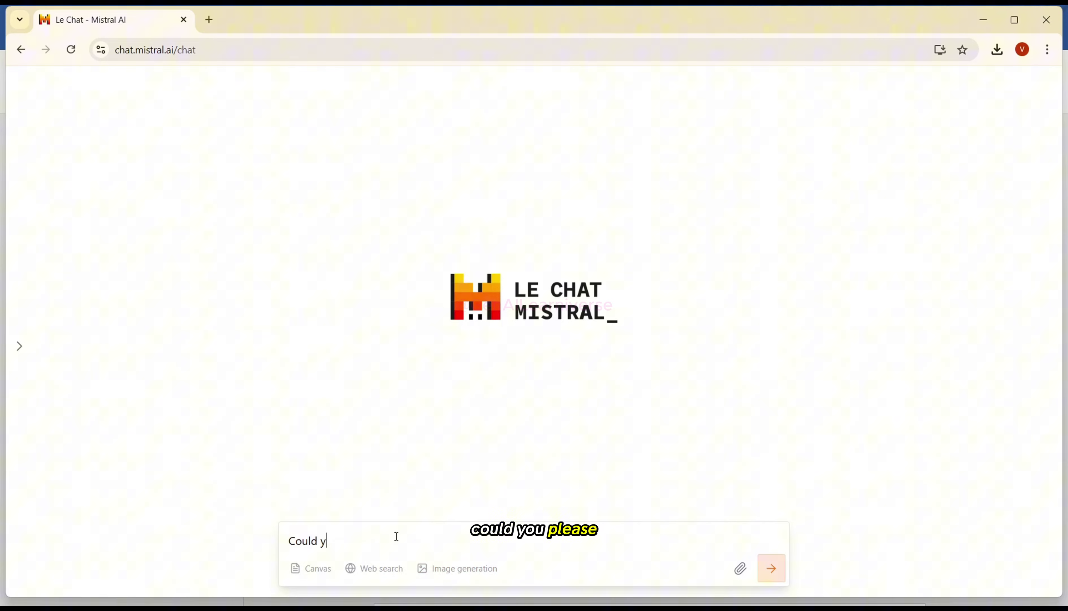
type("ou please give me a simple pr")
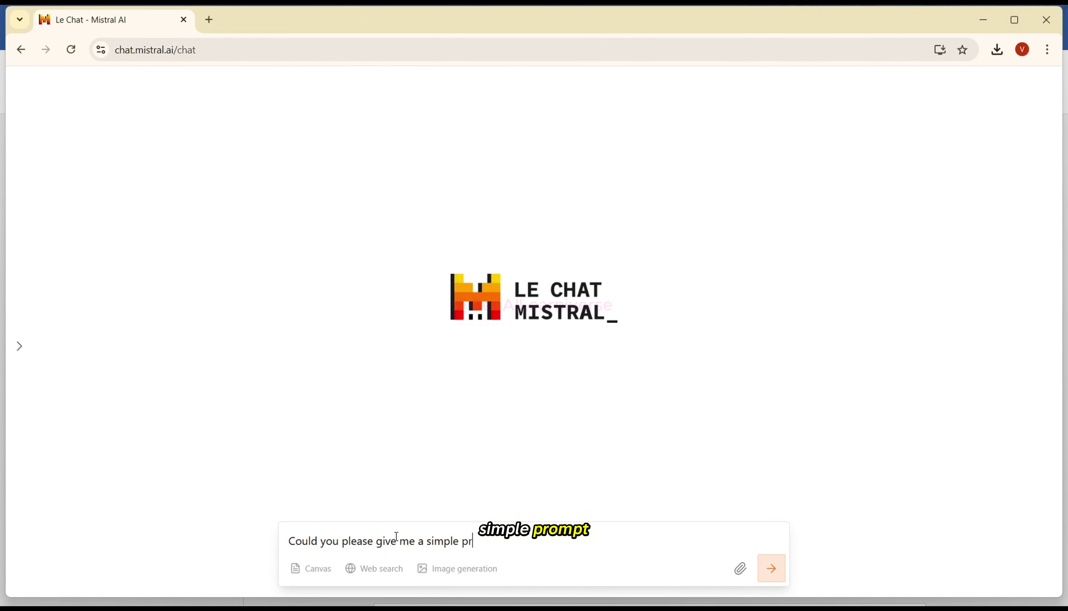
type("ompt to generate an image of")
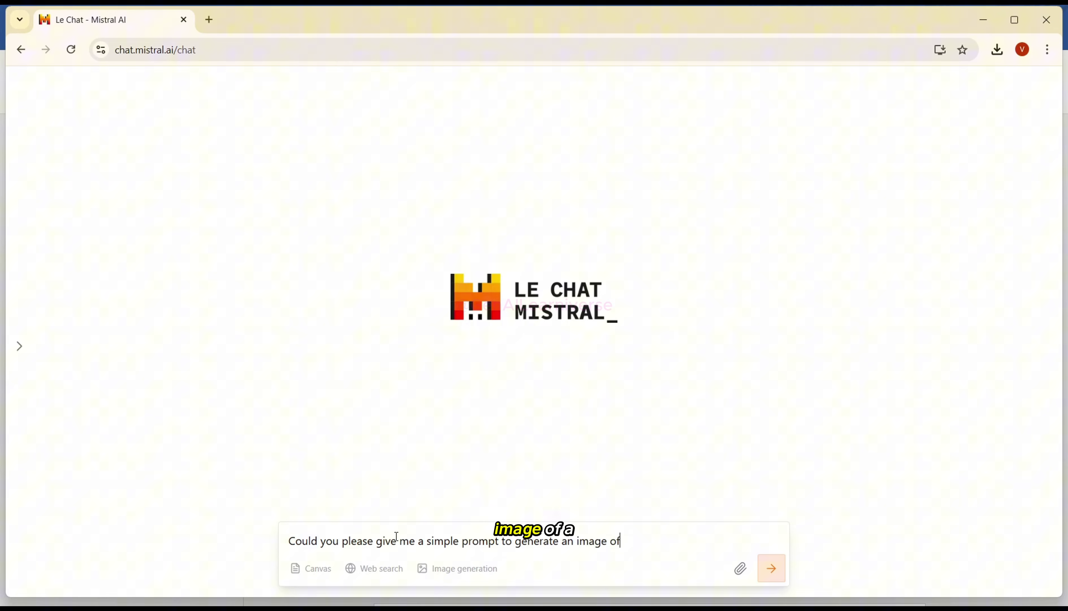
type(" a wizar ")
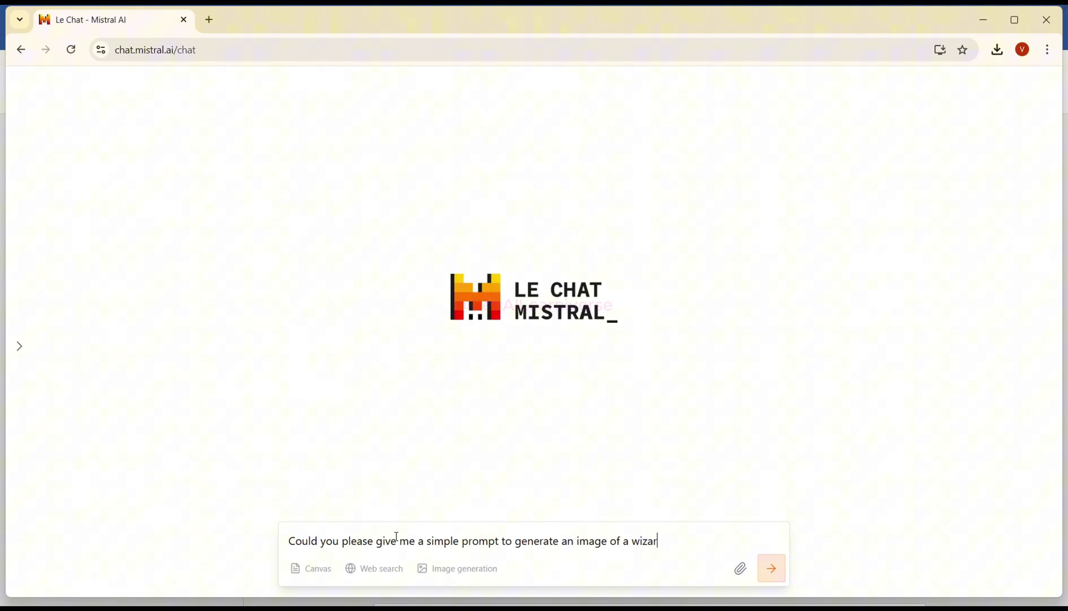
type(" doing the spell")
key("Return")
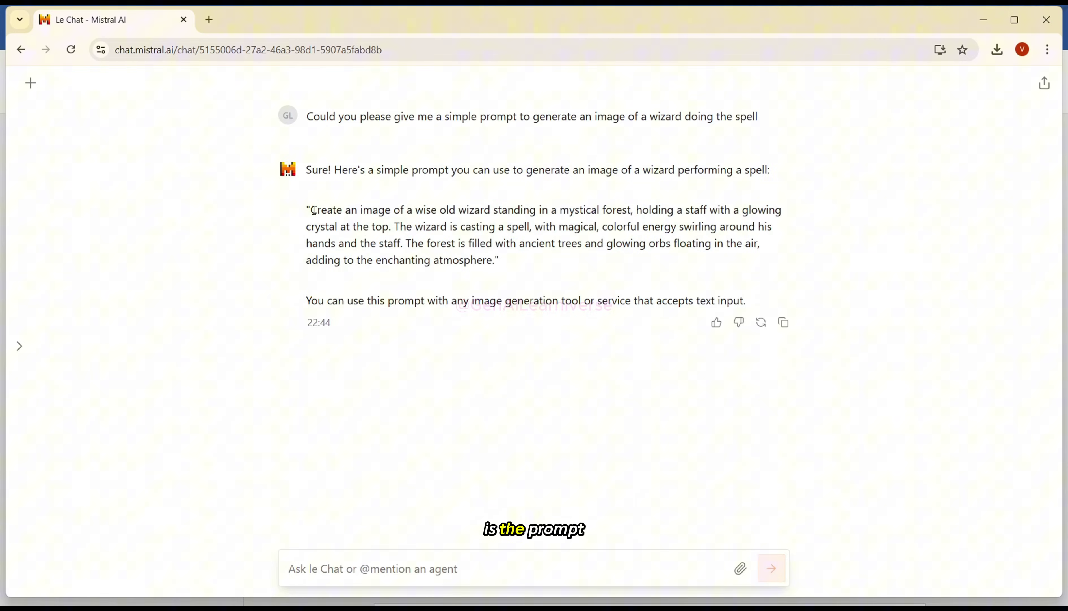
left_click_drag(312, 211, 497, 262)
key("ctrl+c")
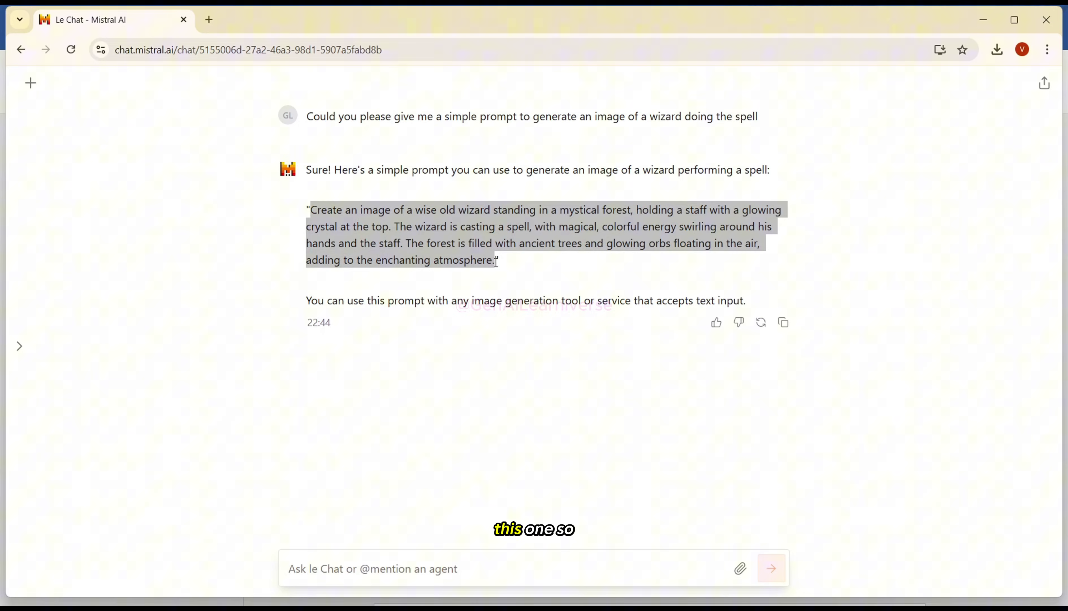
In a new chat, paste the copied wizard prompt and send it to generate an image.
left_click(34, 89)
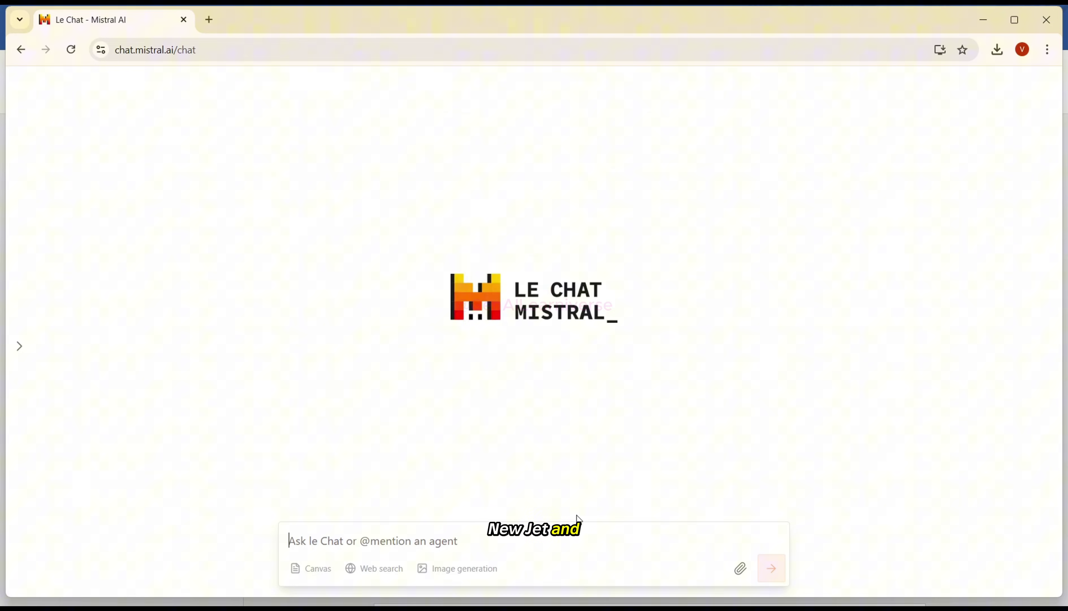
left_click(418, 538)
key("ctrl+v")
key("Return")
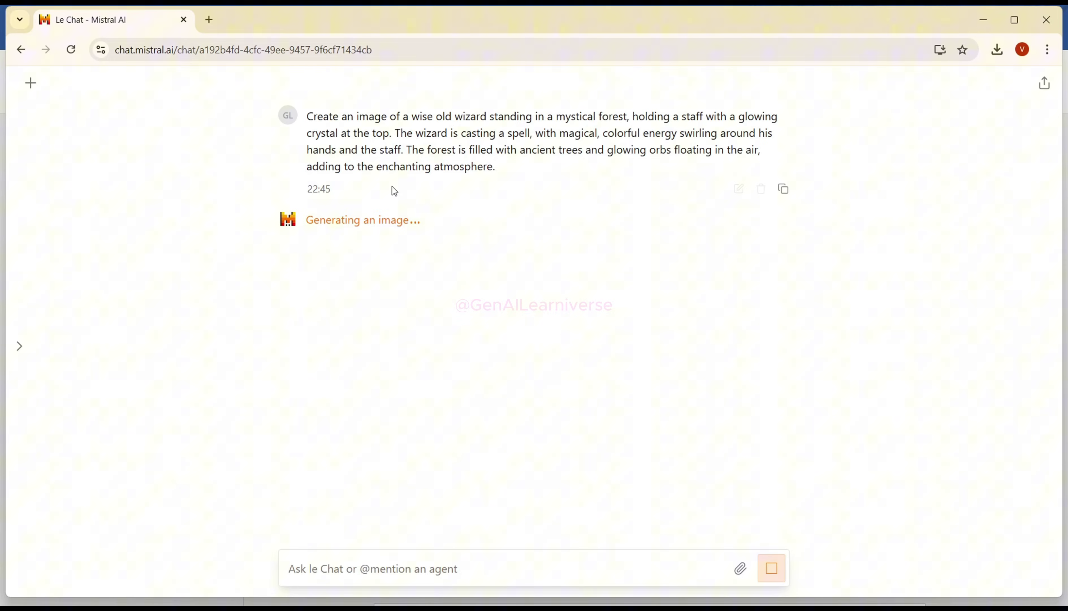
Maximize the window and highlight 'wise old wizard' and 'glowing crystal at the top' in the prompt.
key("super+Up")
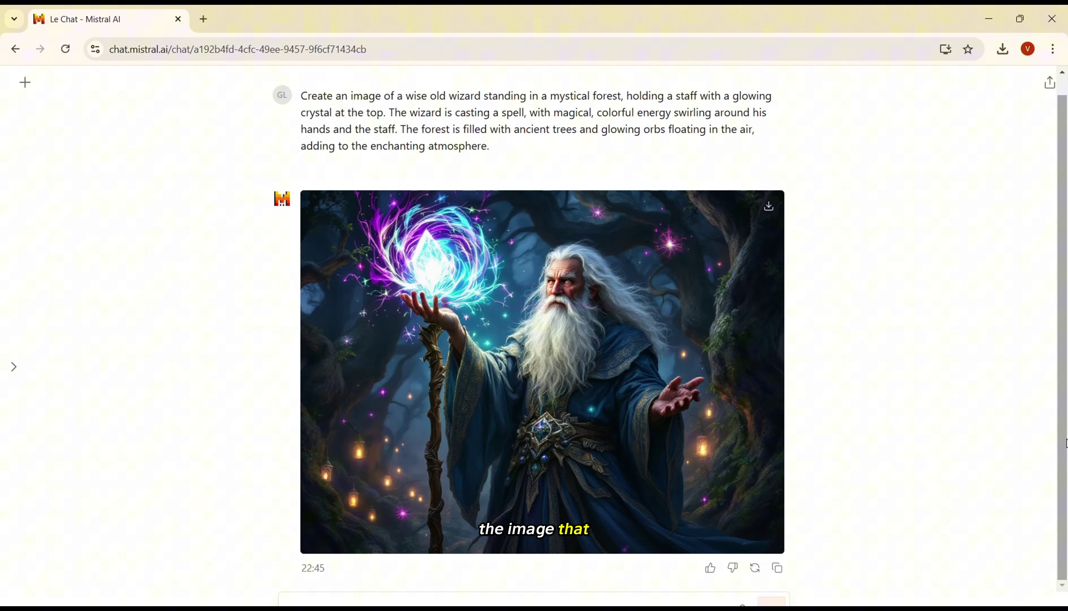
left_click_drag(1066, 436, 1066, 420)
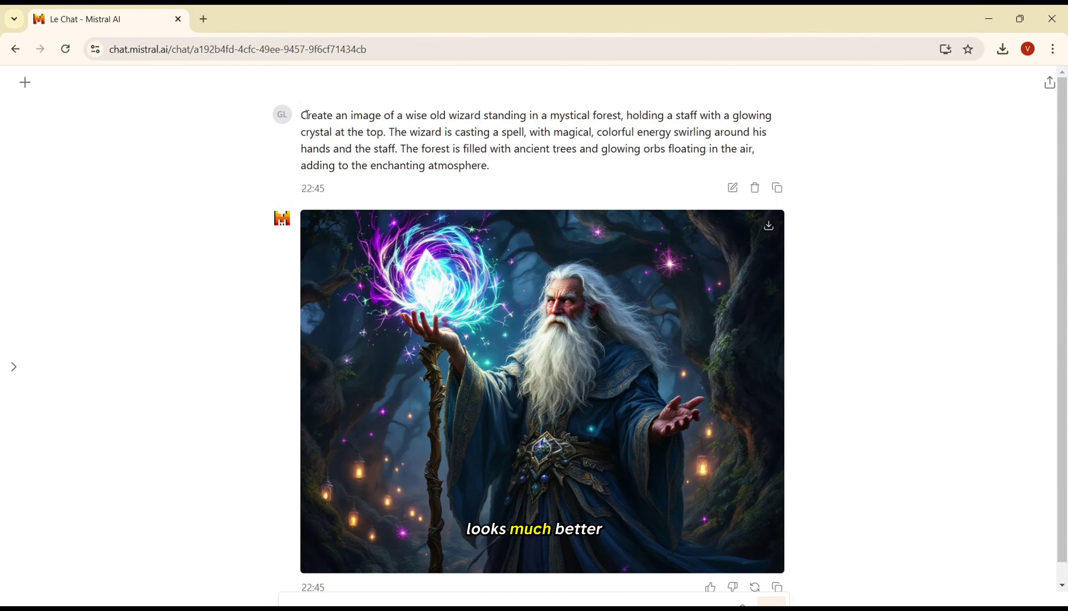
left_click_drag(302, 114, 492, 167)
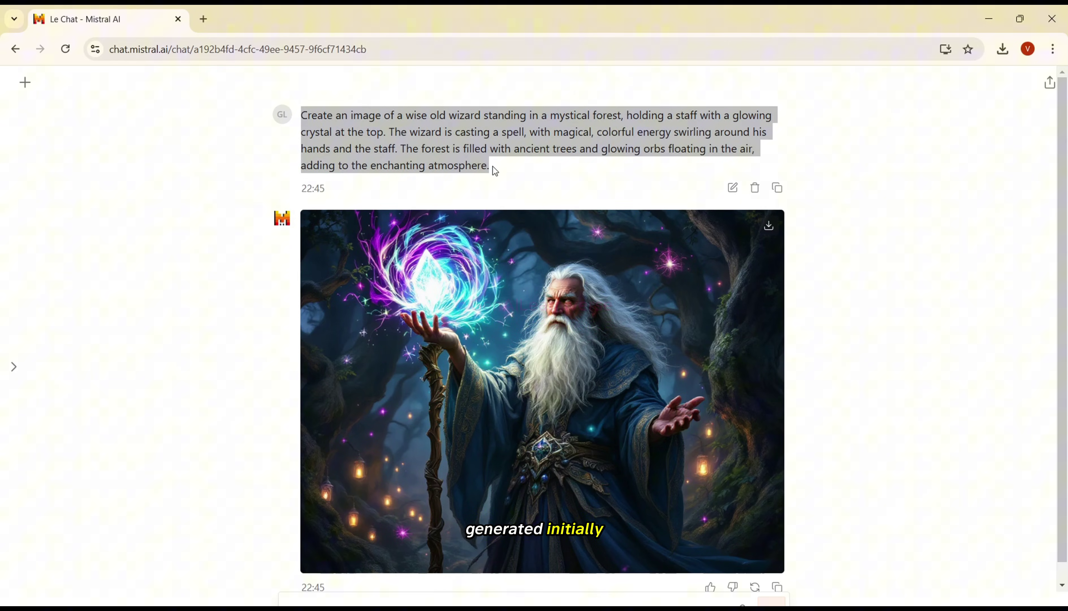
left_click(519, 170)
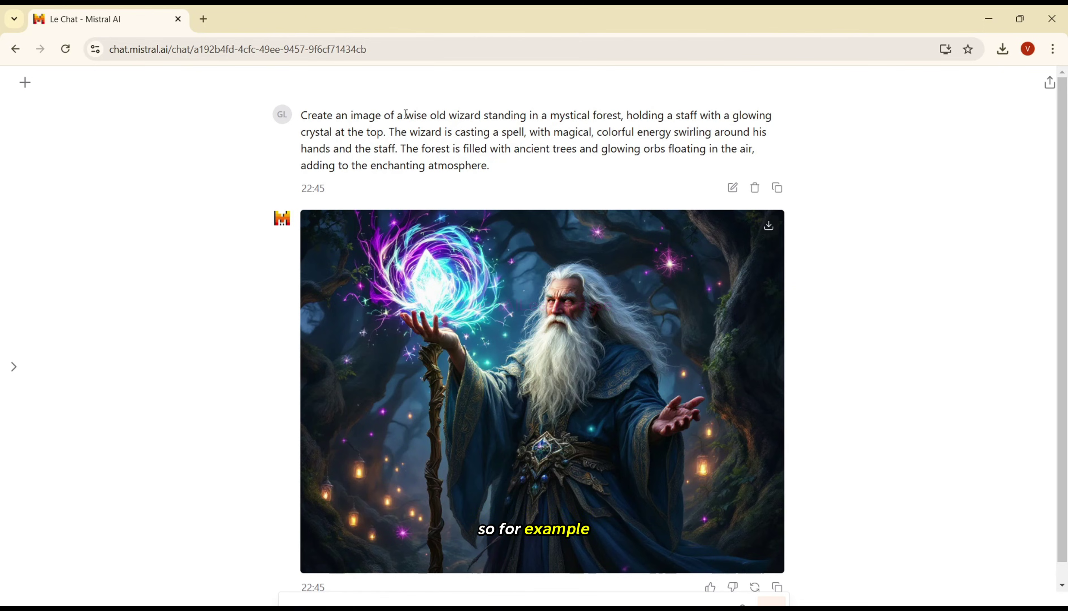
left_click_drag(408, 116, 476, 114)
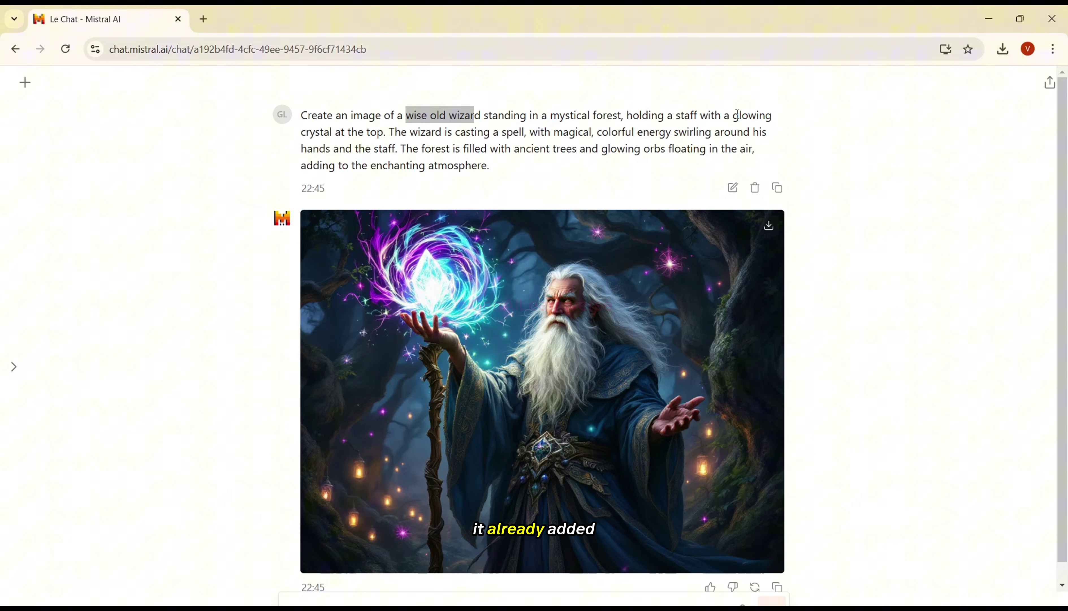
left_click_drag(733, 116, 383, 136)
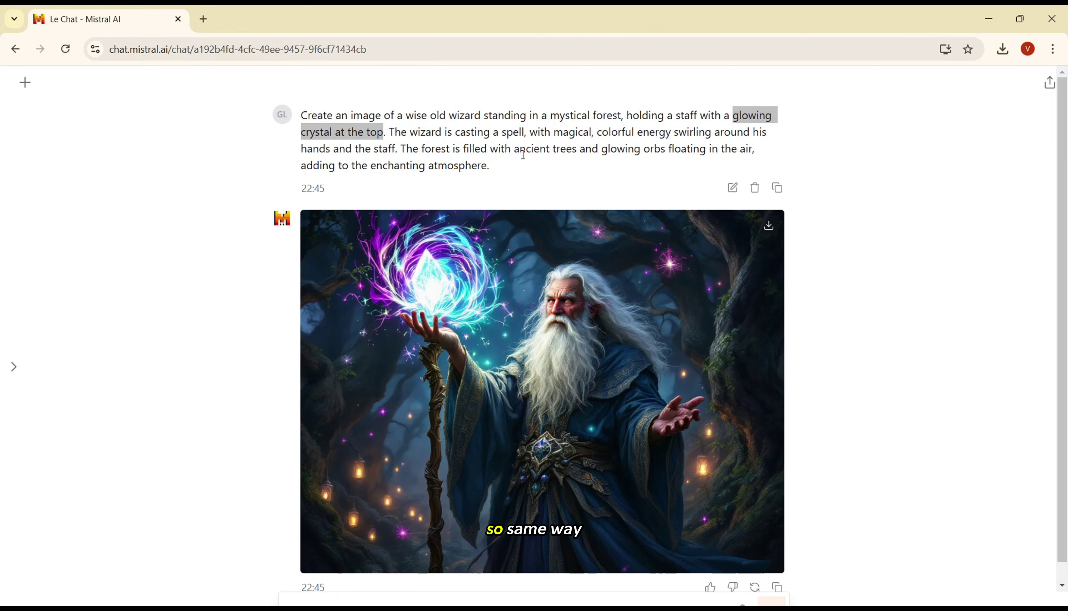
left_click(544, 144)
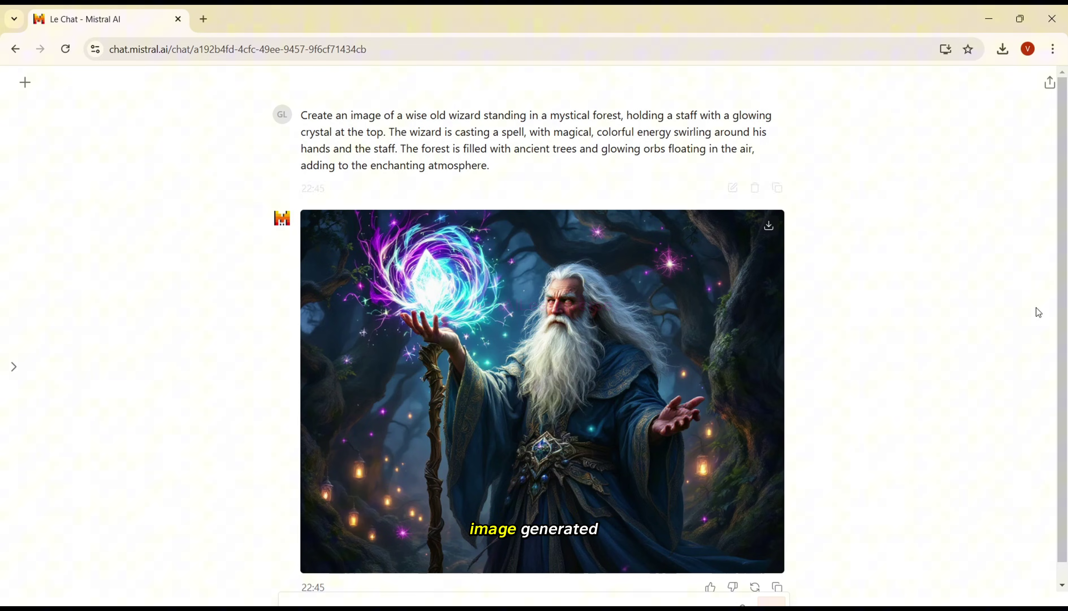
left_click_drag(1063, 341, 1063, 362)
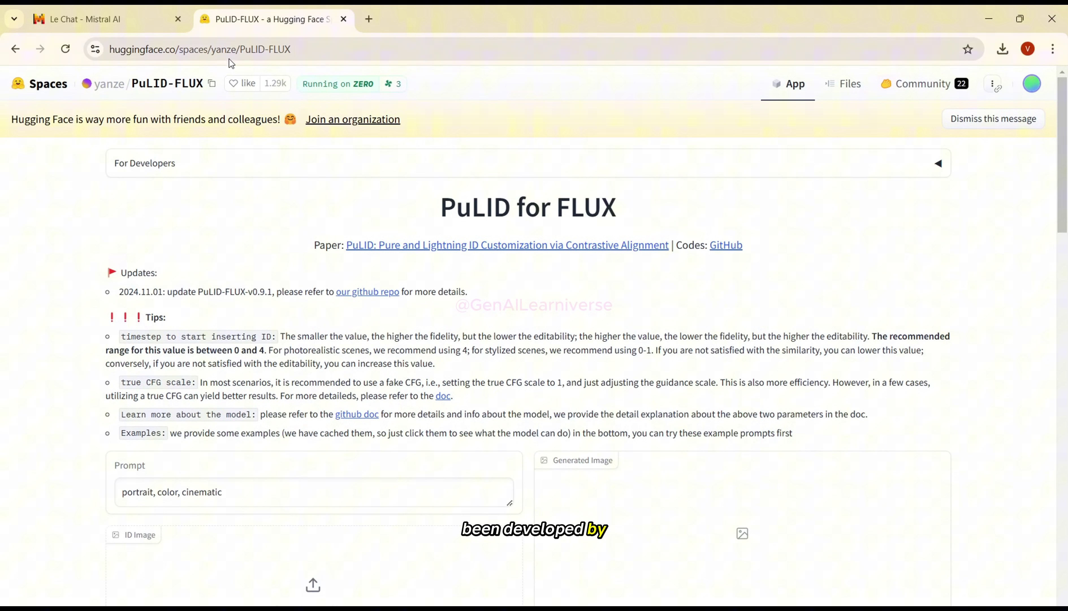
double_click(225, 49)
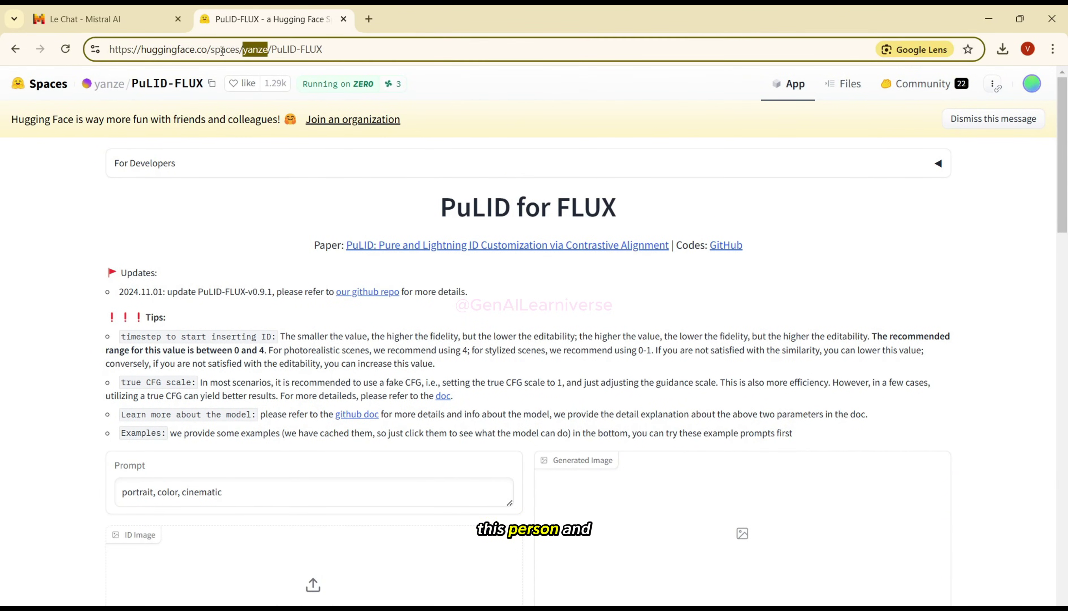
left_click(265, 211)
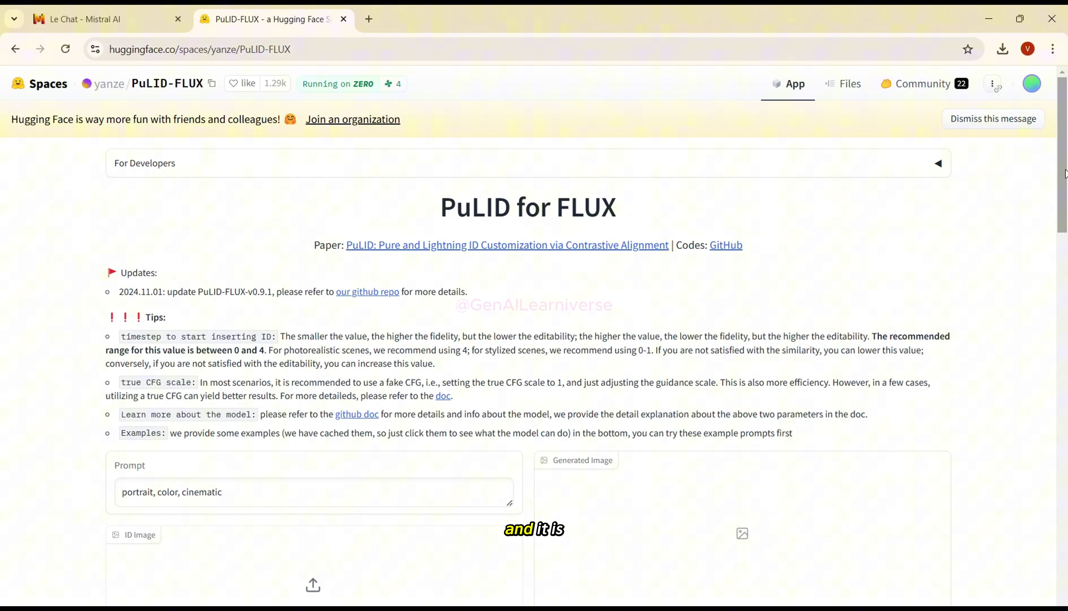
left_click_drag(1065, 173, 1065, 297)
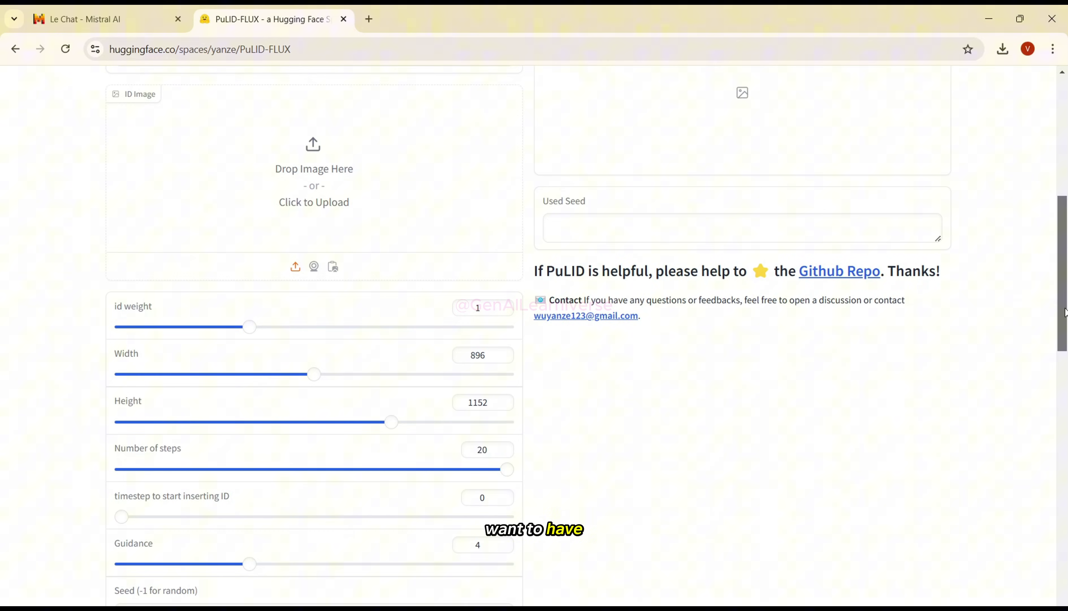
left_click_drag(1065, 311, 1067, 240)
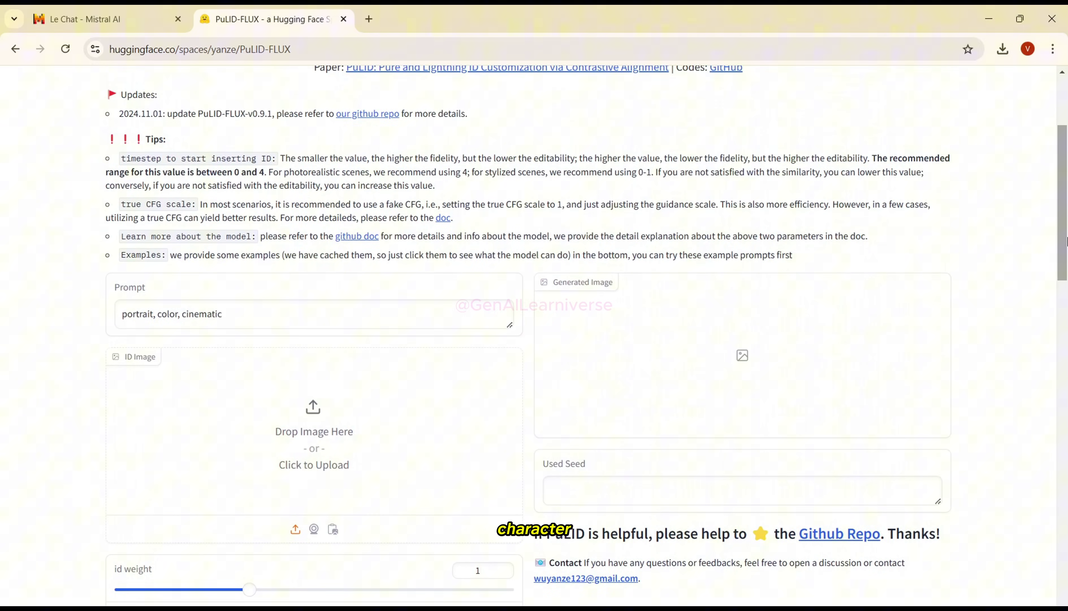
Upload beautiful_girl.png as the ID image, set the prompt to 'Superhero girl', and generate.
left_click(309, 441)
double_click(177, 246)
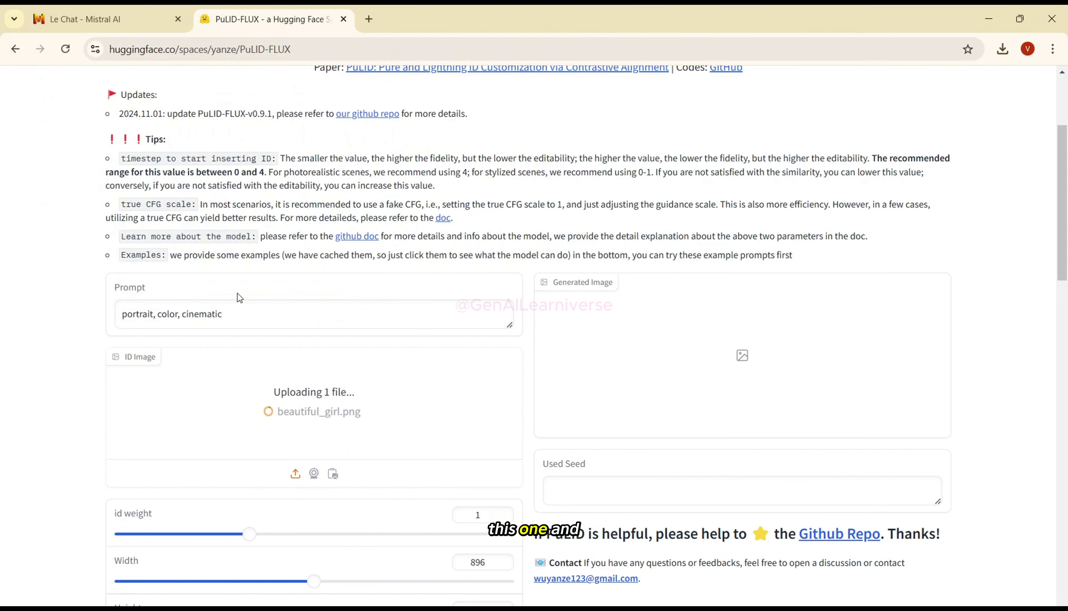
left_click(251, 313)
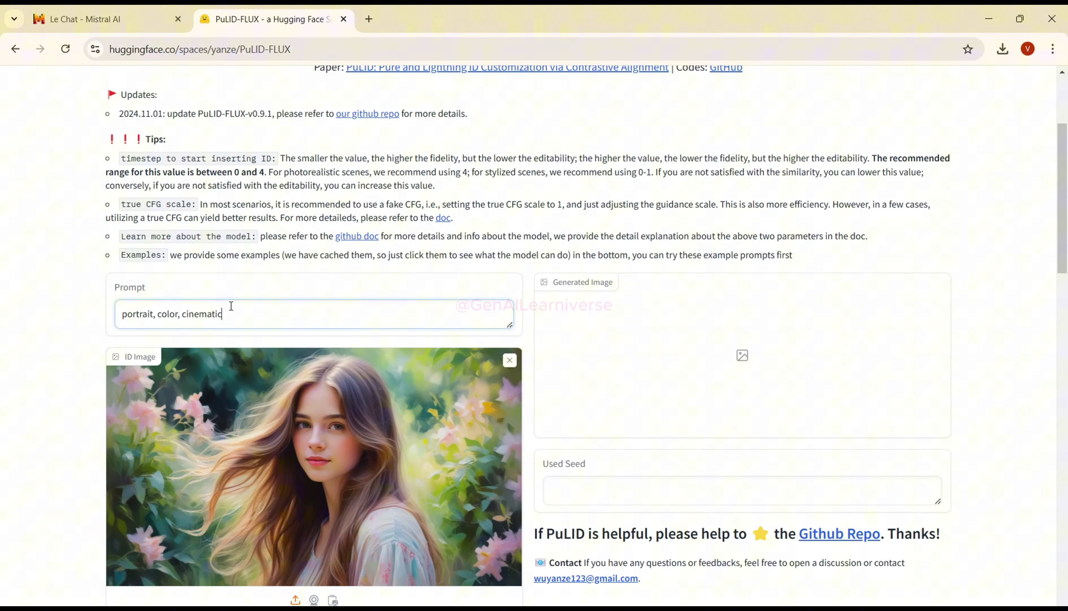
left_click_drag(233, 311, 94, 307)
type("Superhero g")
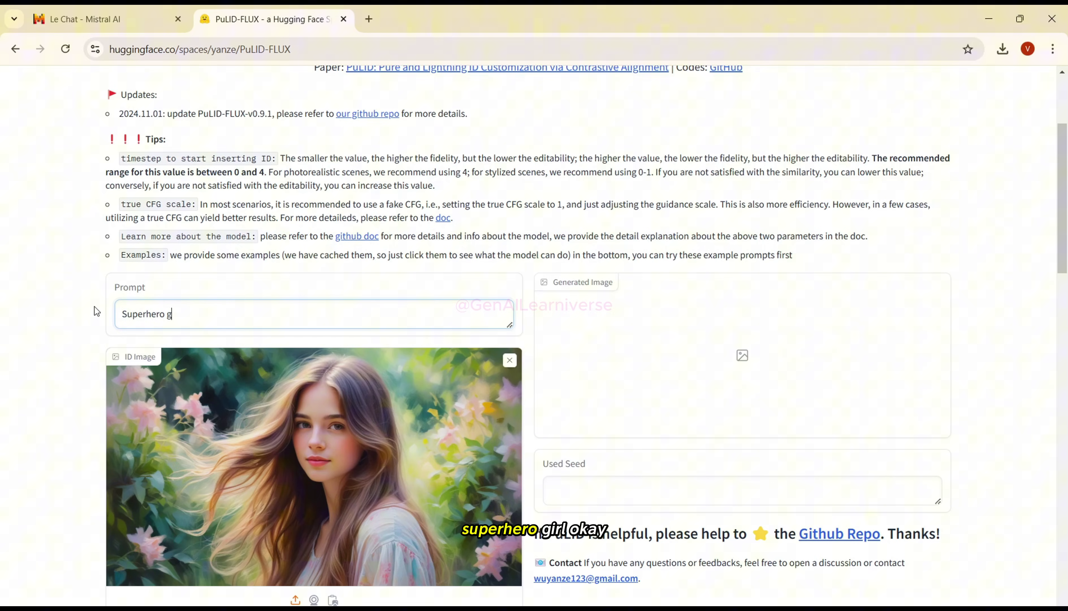
type("irl")
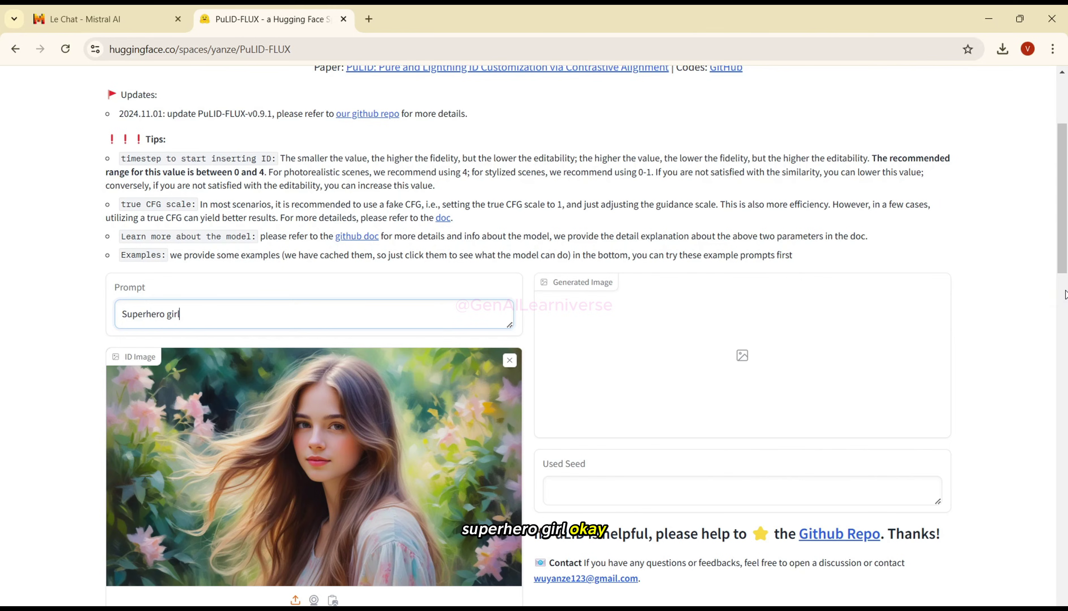
scroll(1065, 294, "down", 10)
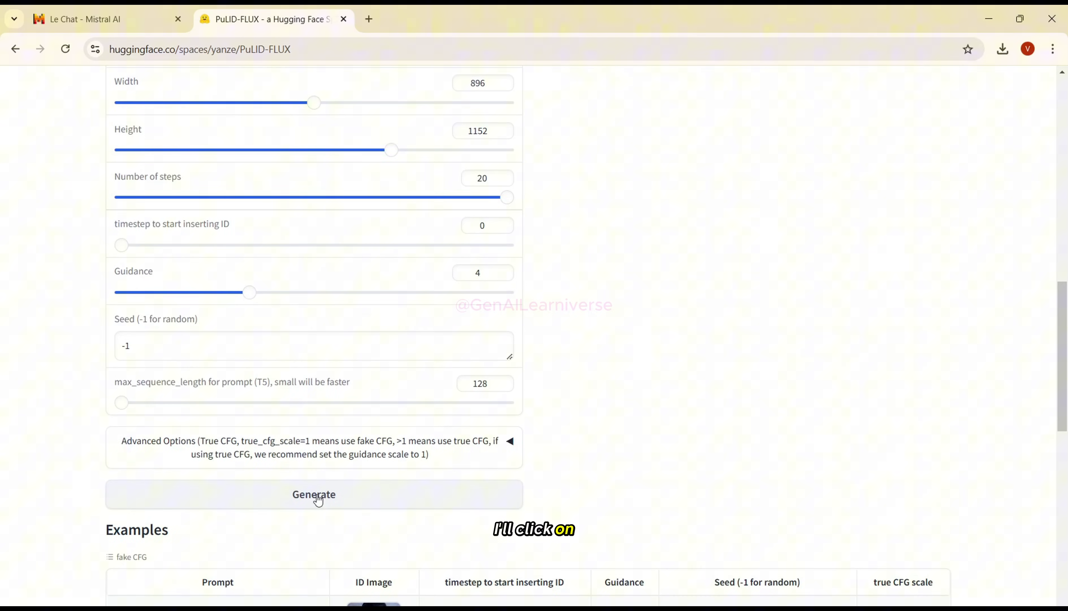
left_click(308, 506)
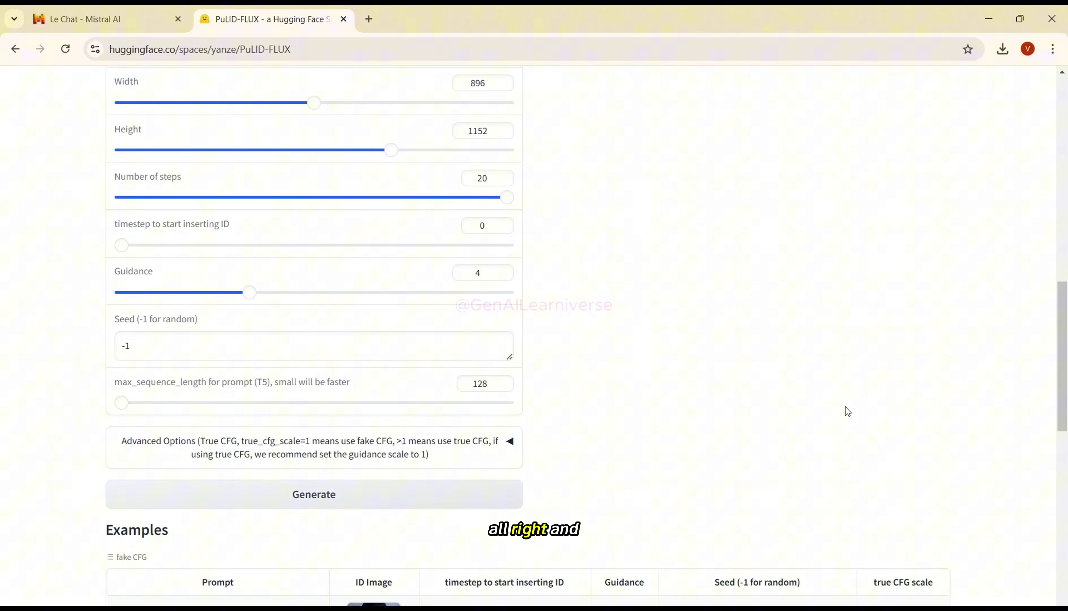
left_click_drag(1063, 368, 1066, 217)
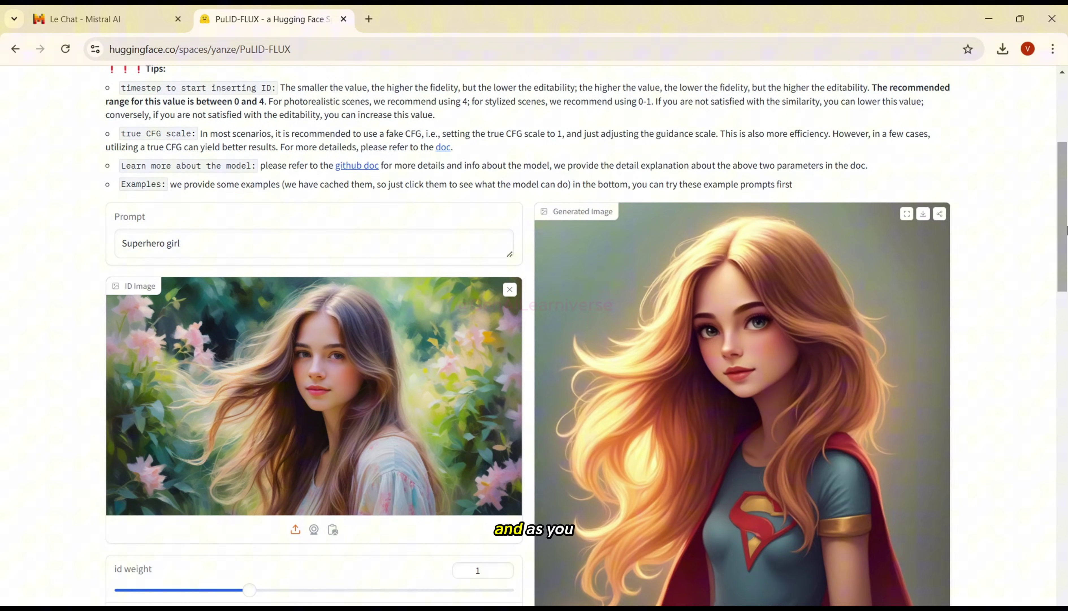
Save the superhero girl result as image.png and preview it in Photos before closing.
scroll(1029, 250, "down", 1)
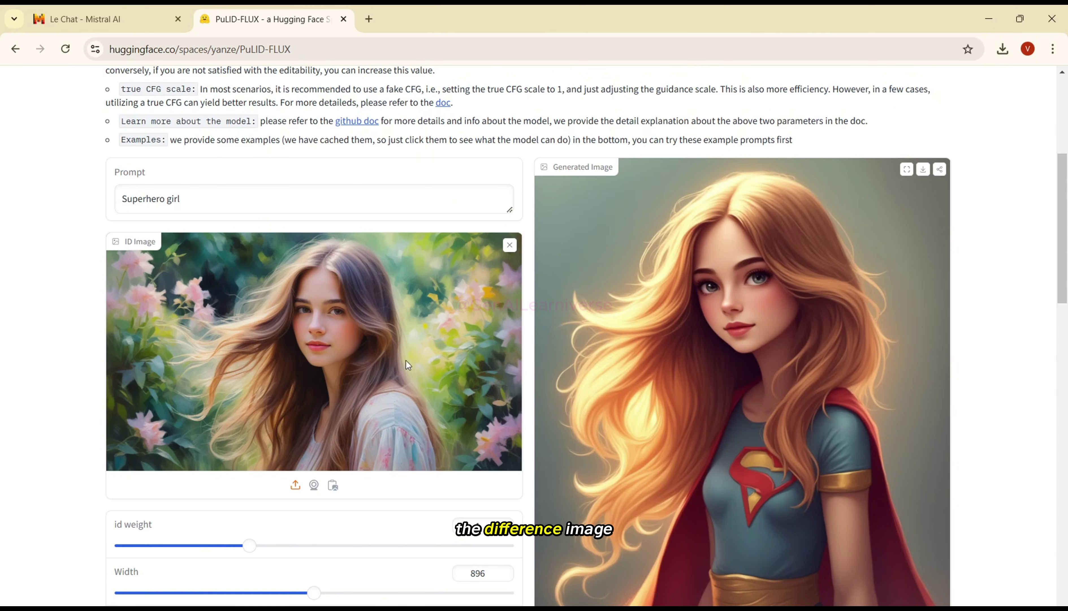
left_click_drag(1067, 264, 1066, 253)
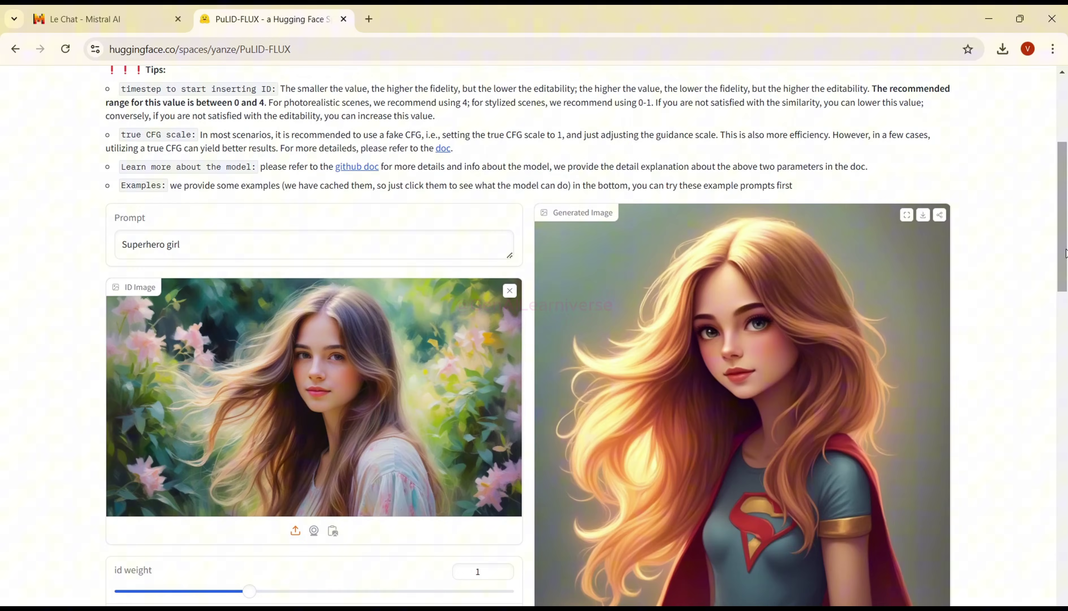
left_click(923, 222)
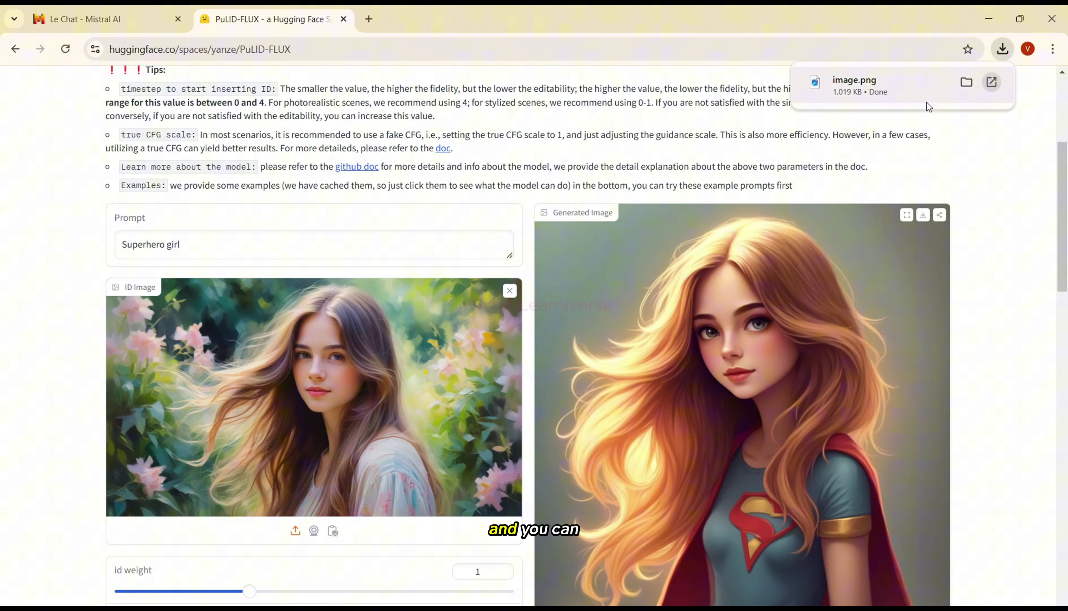
left_click(891, 93)
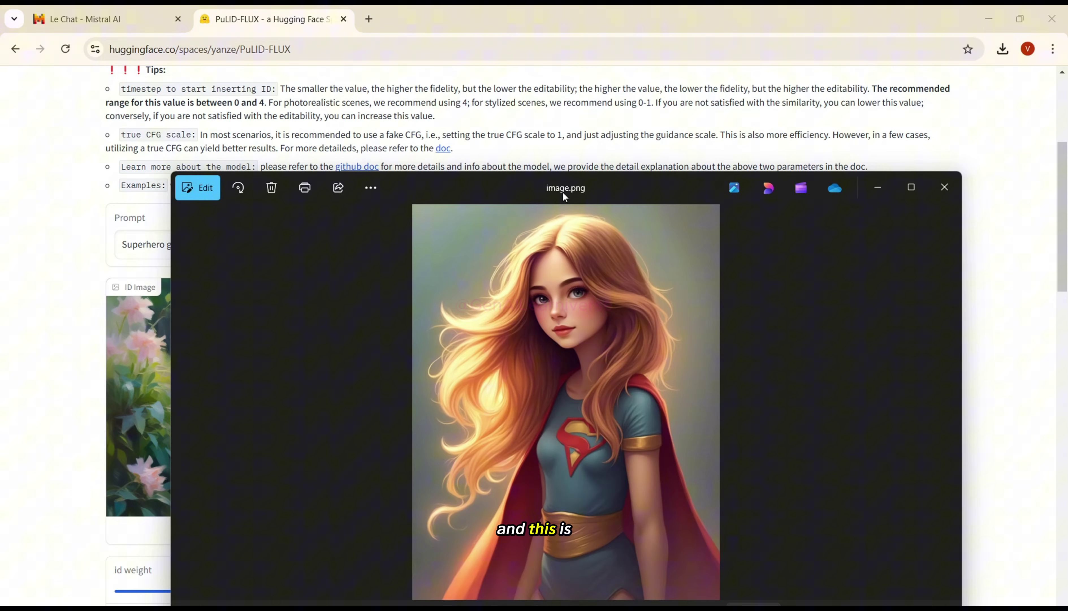
left_click(945, 187)
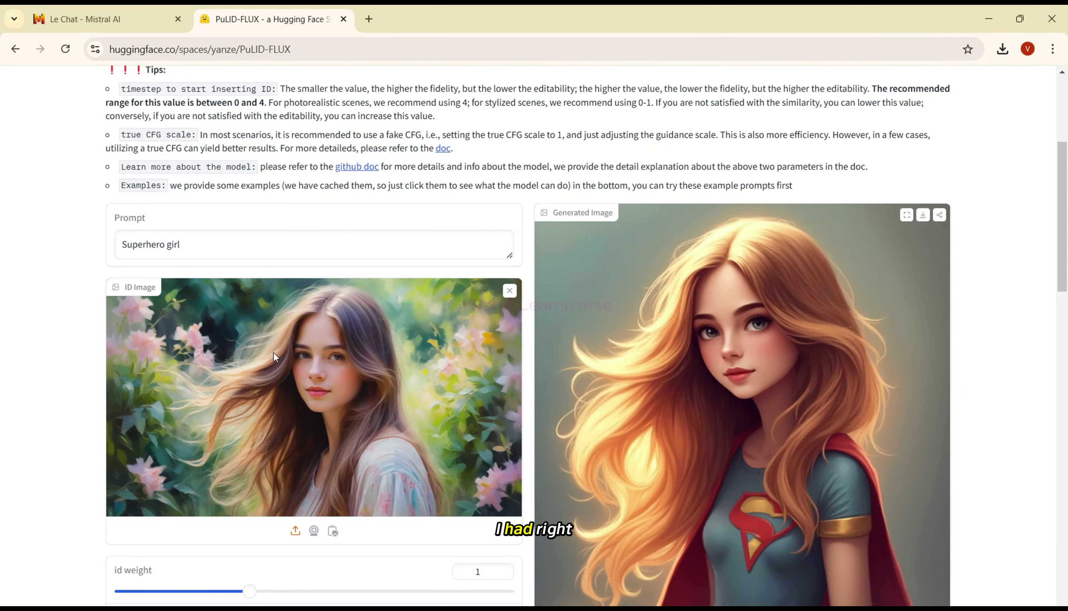
Replace the prompt with 'A realistic photo of a beautiful girl inside a forest' and generate.
left_click(202, 248)
key("ctrl+a")
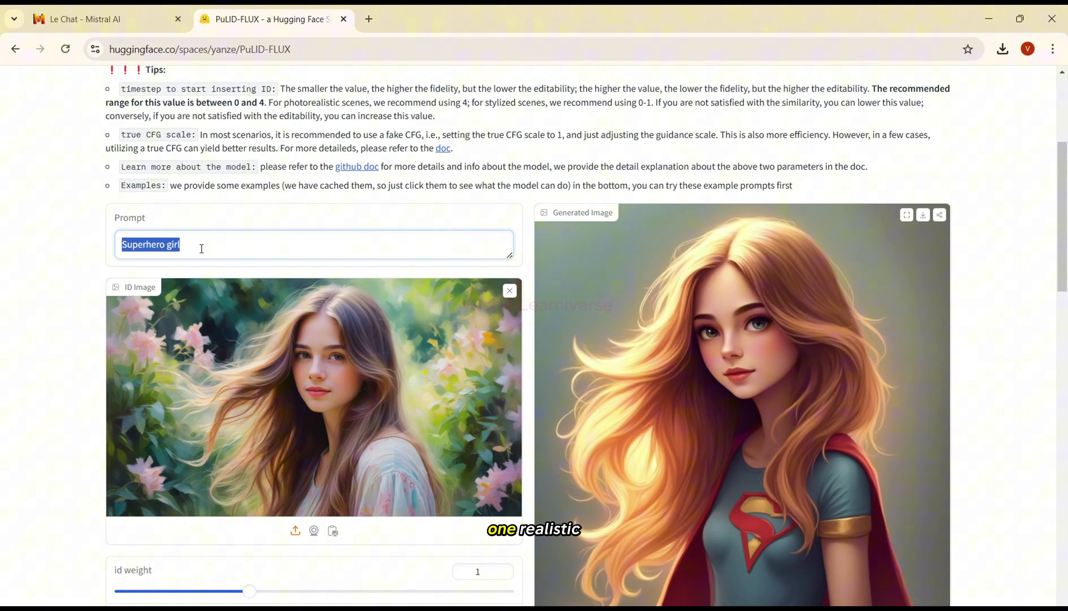
type("A realistic ")
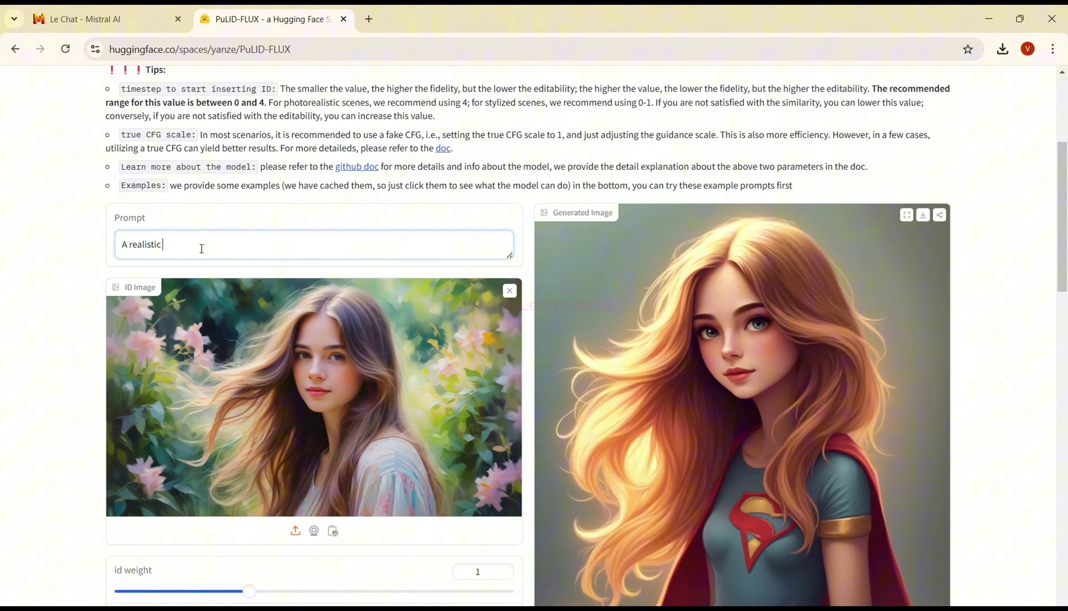
type("photo")
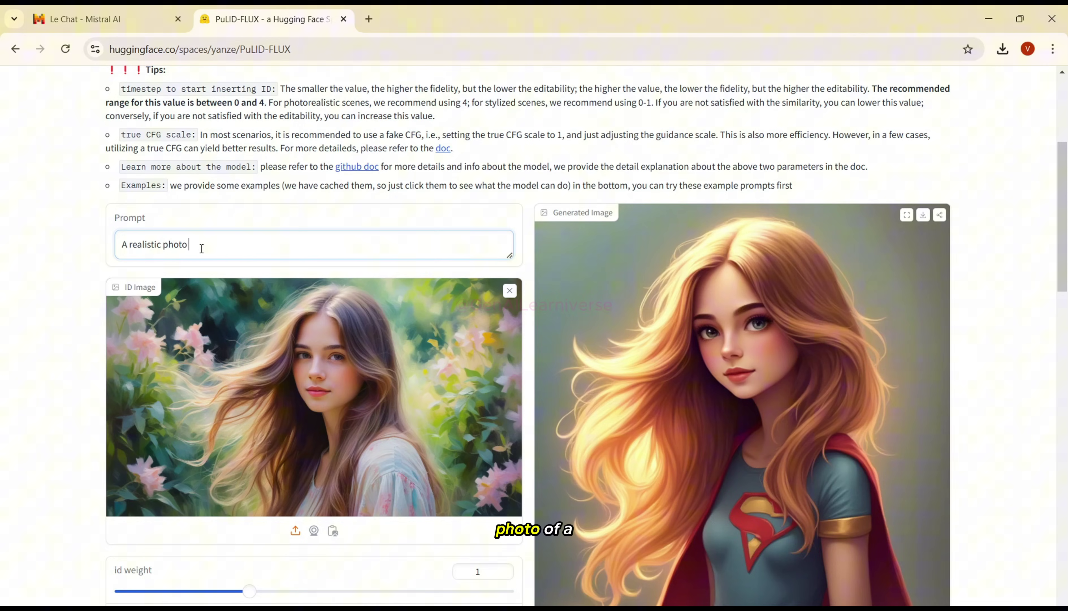
type(" of a beau")
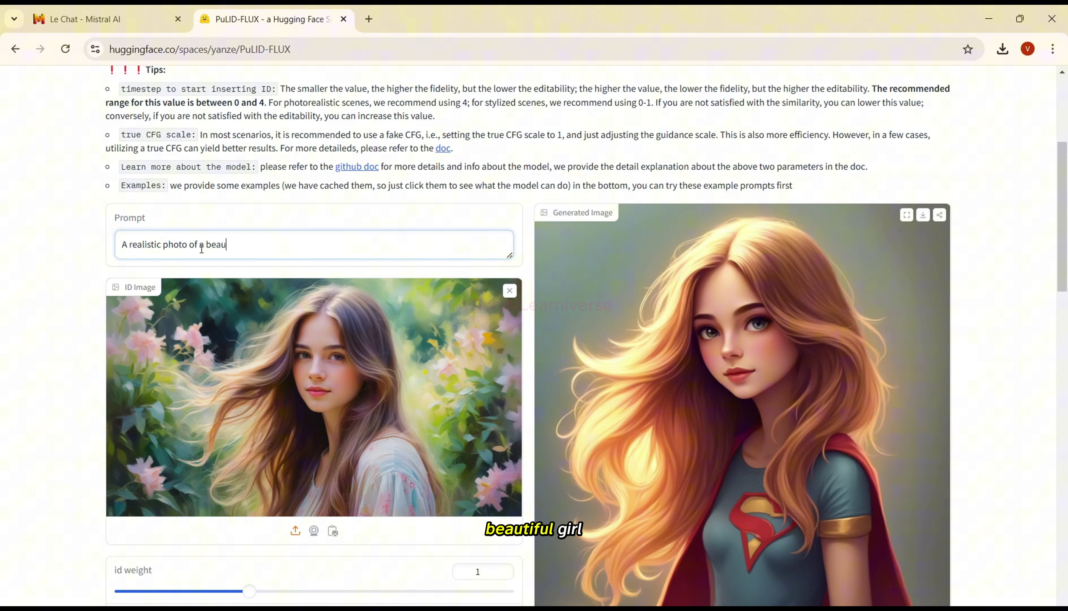
type("tiful girl inside")
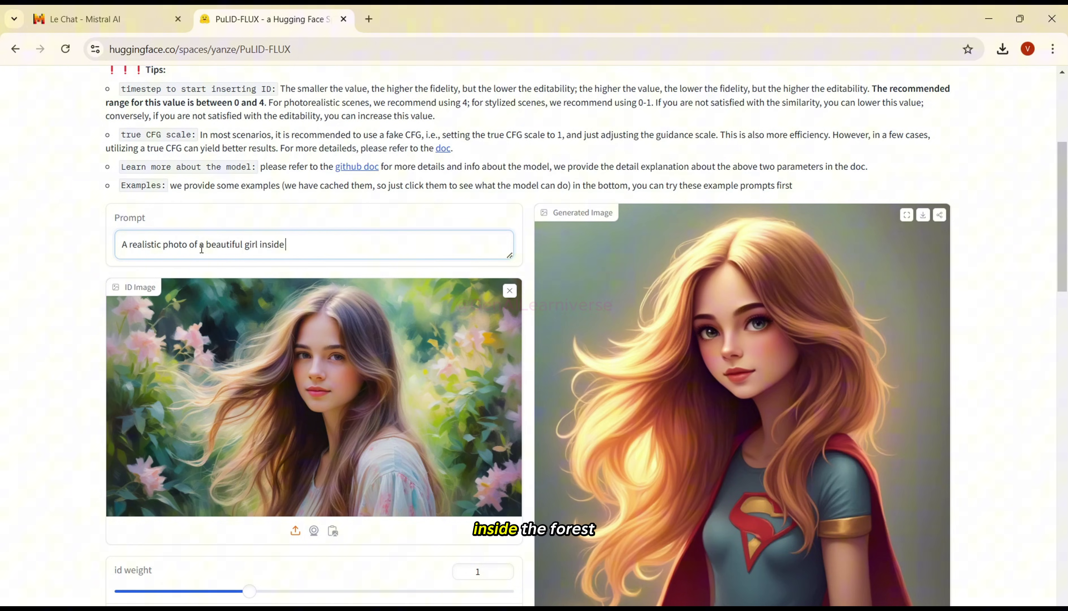
type(" a forest")
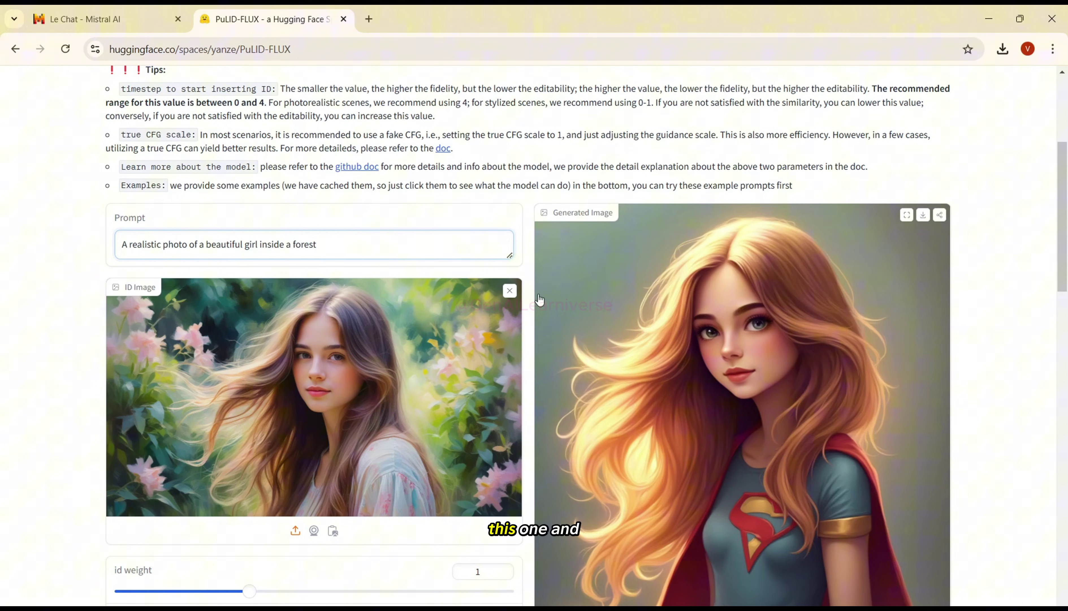
scroll(1067, 313, "down", 4)
scroll(1066, 313, "down", 12)
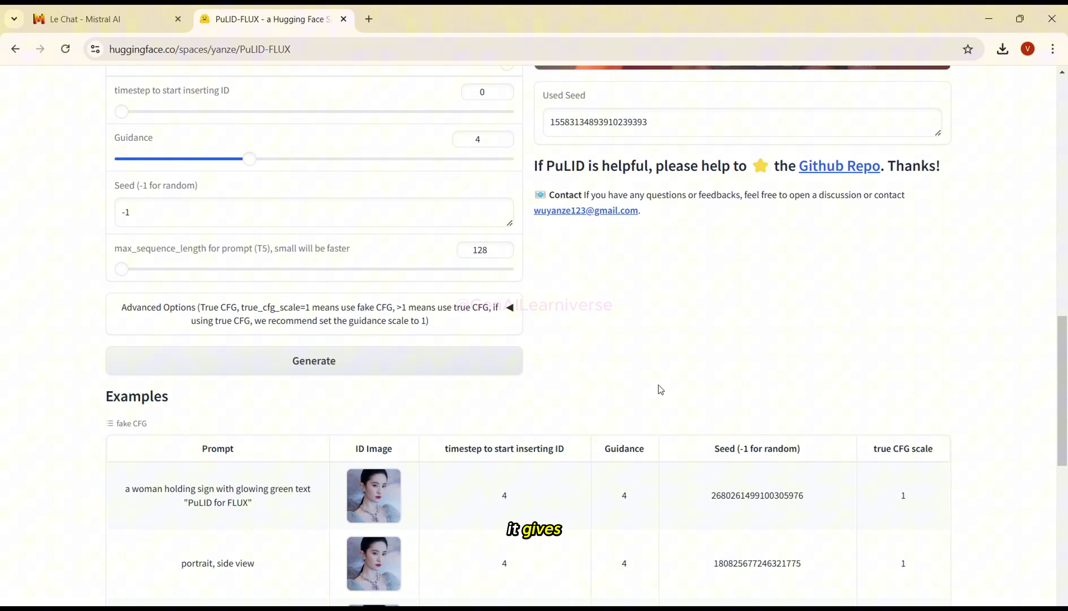
left_click(333, 362)
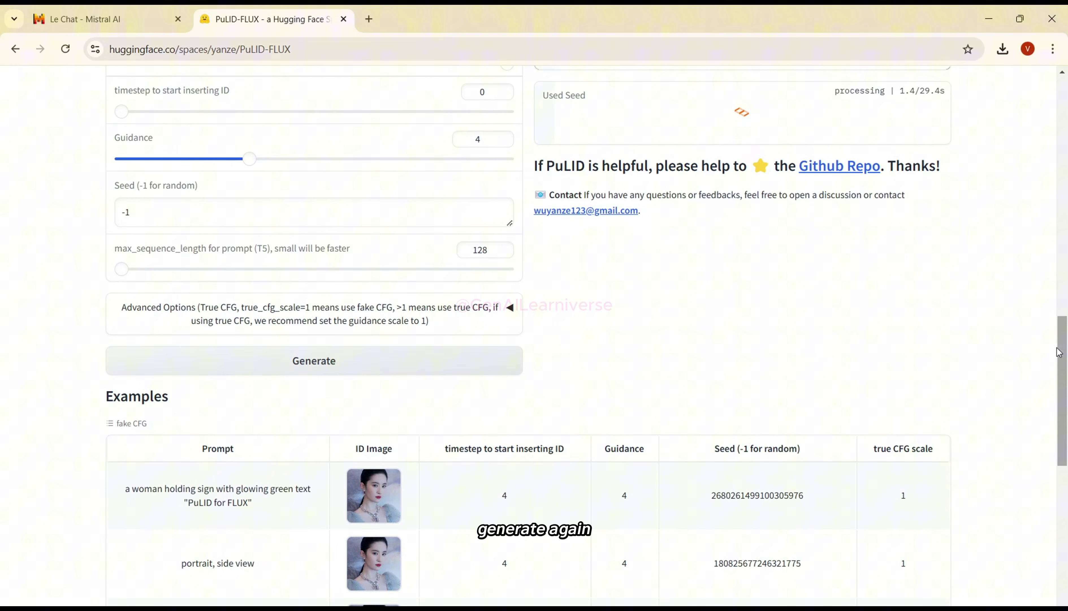
left_click_drag(1062, 345, 1066, 190)
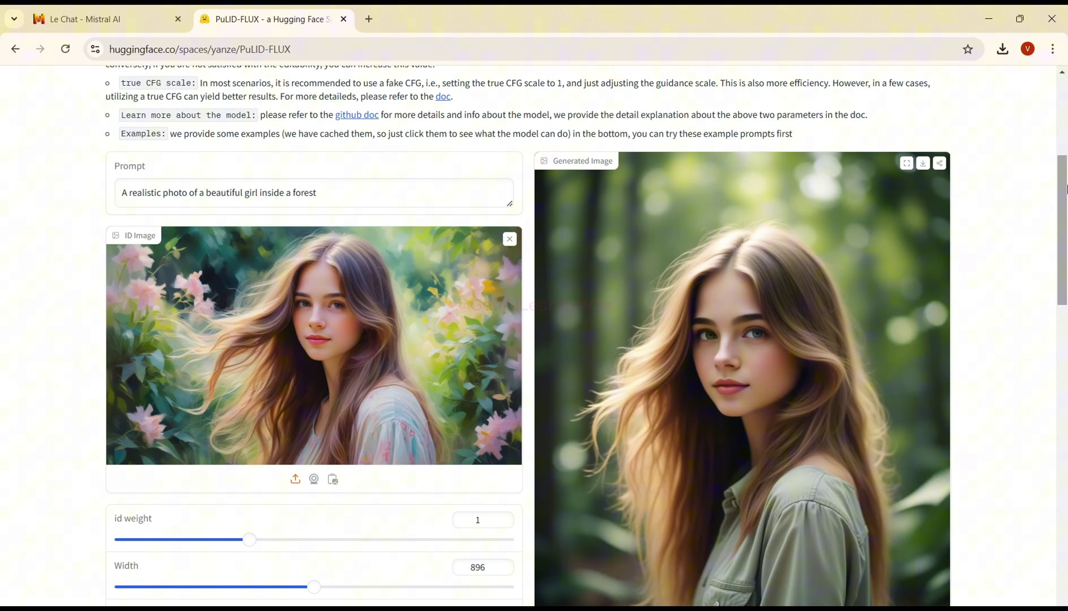
Scroll down past Generate to the Examples table of cached prompts and ID images.
left_click_drag(1066, 189, 1066, 208)
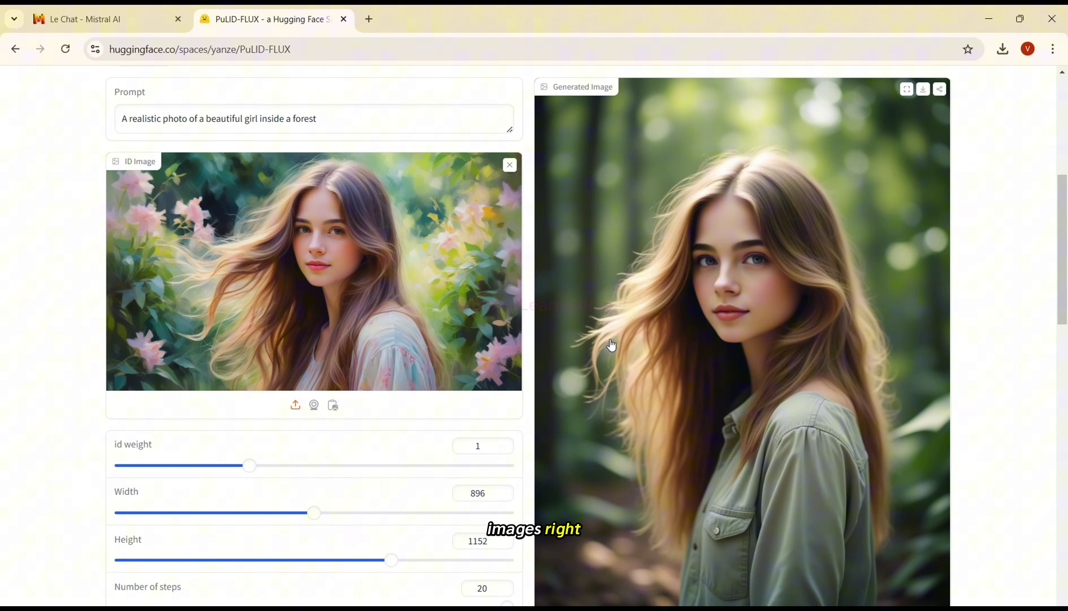
left_click_drag(1065, 274, 1065, 384)
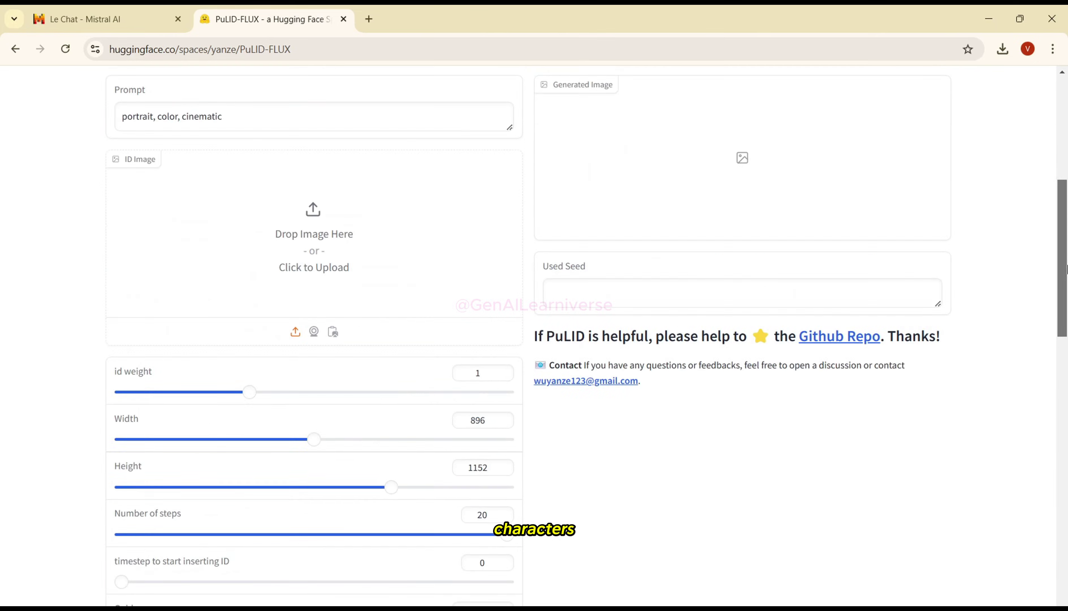
left_click_drag(1064, 267, 1065, 455)
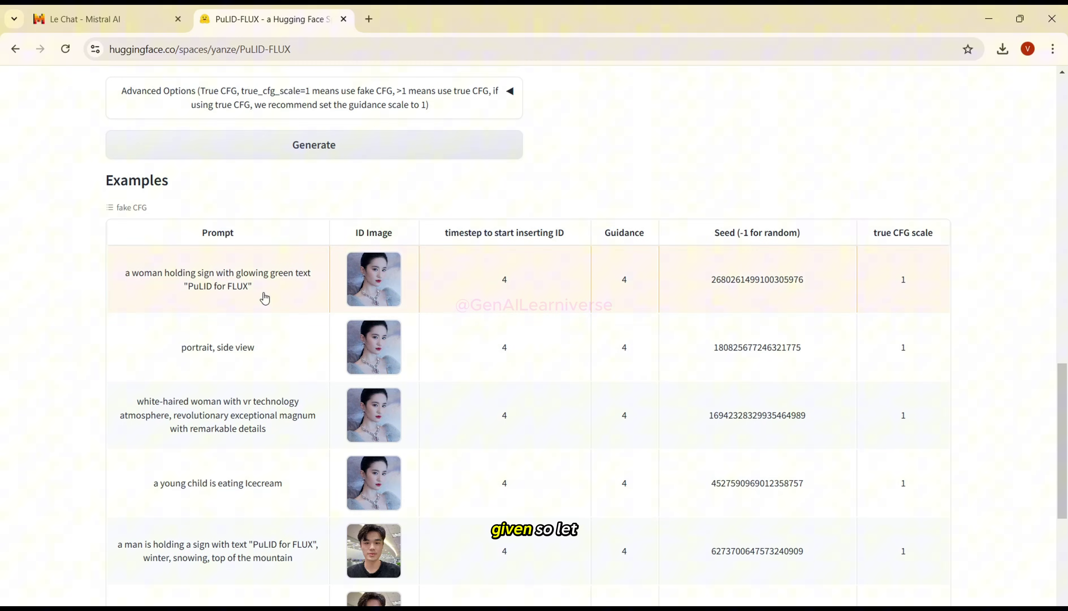
Load the sign example and replace its ID image with beautiful_girl.png.
scroll(263, 298, "up", 8)
left_click_drag(1062, 394, 1063, 243)
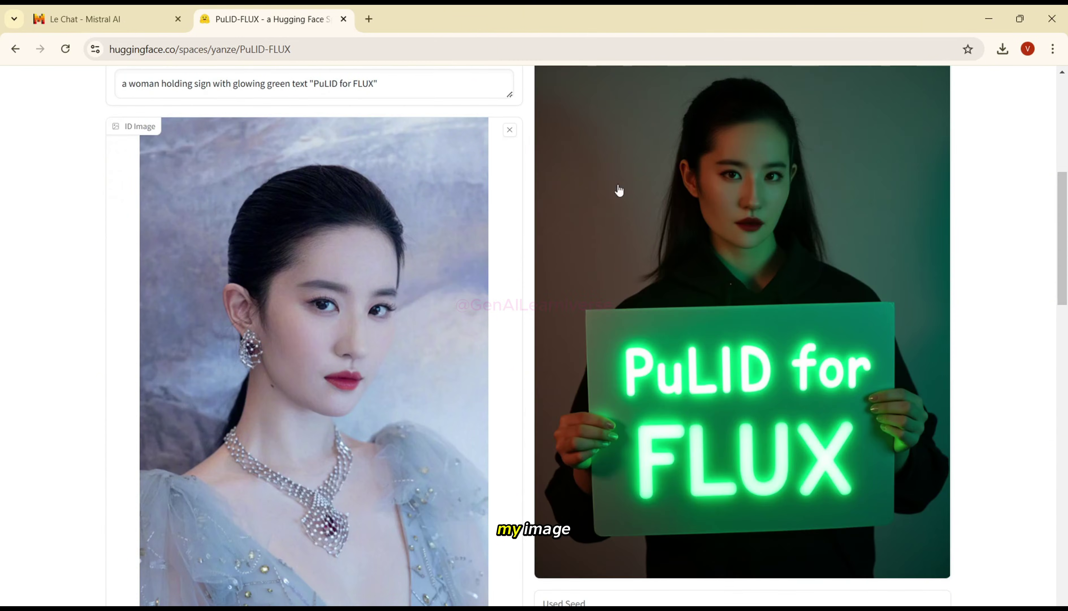
left_click(509, 130)
left_click(331, 206)
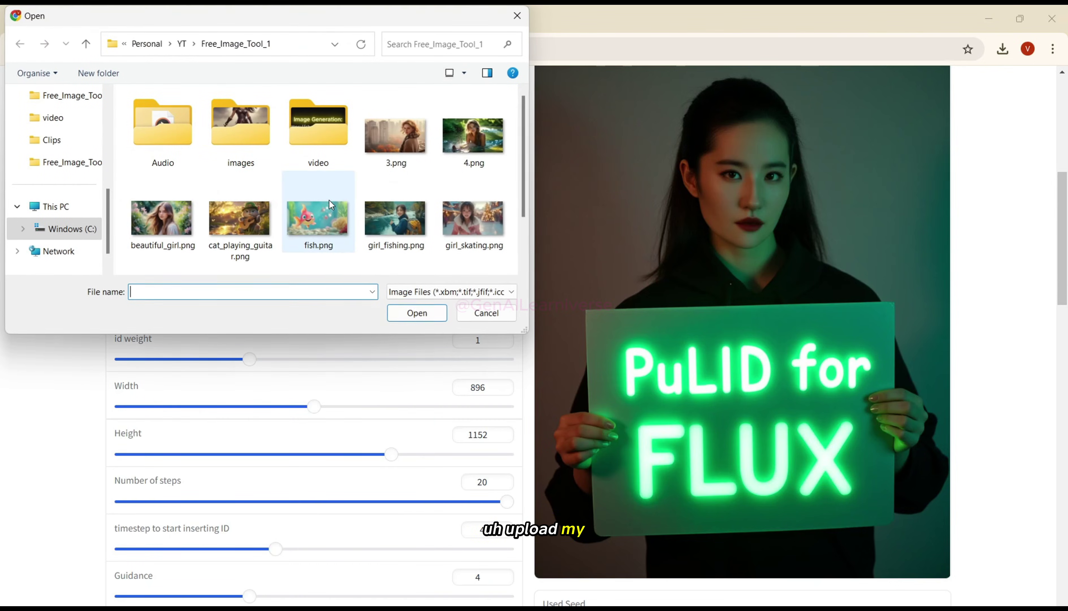
double_click(180, 235)
Edit the prompt so the glowing sign is yellow and red and reads 'Welcome'.
left_click_drag(1066, 255, 1065, 190)
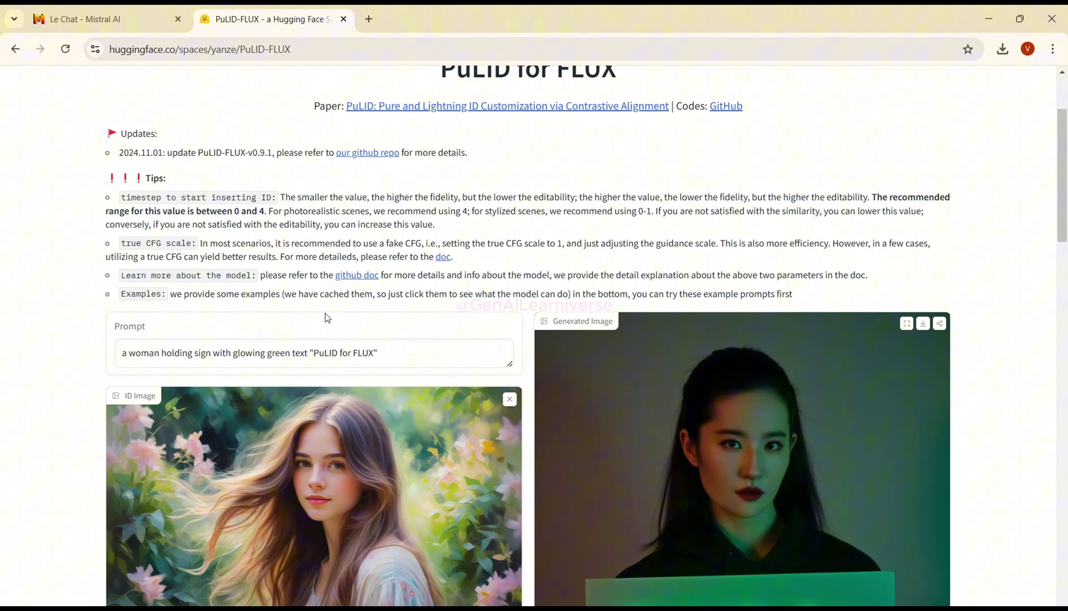
double_click(277, 353)
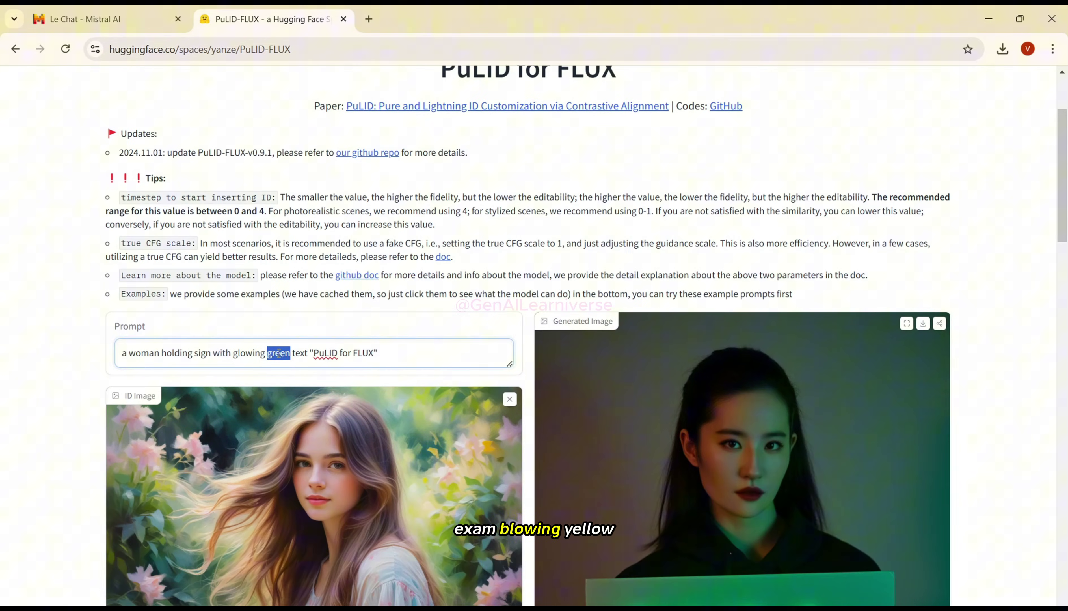
type("yellow and red")
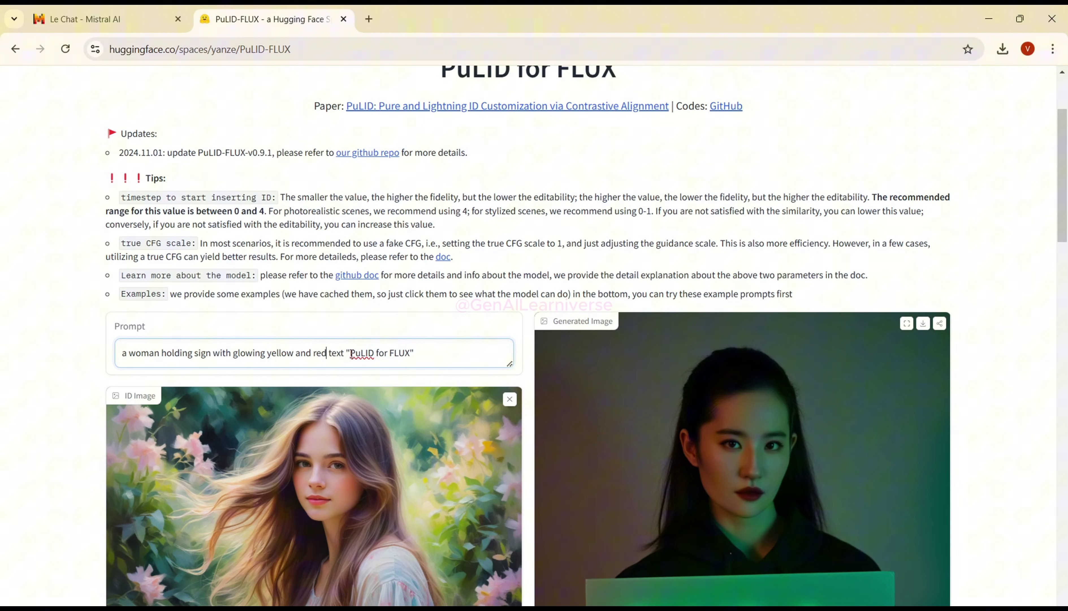
left_click_drag(350, 354, 410, 355)
type("Welcome")
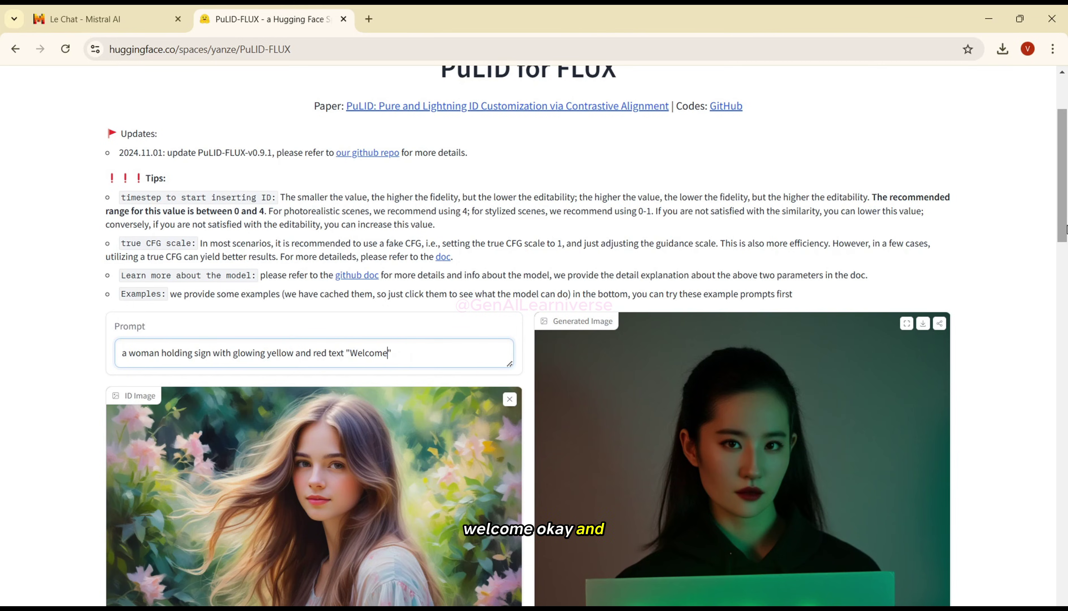
left_click_drag(1063, 229, 1067, 386)
Generate the Welcome sign image, then download and open image (1).png.
left_click(405, 458)
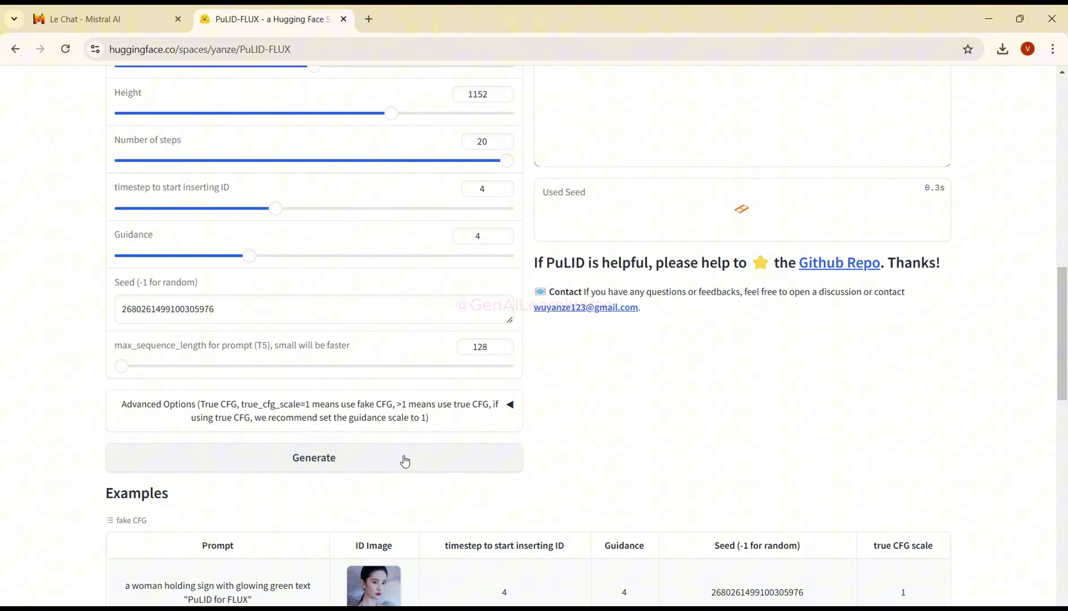
left_click_drag(1065, 300, 1066, 191)
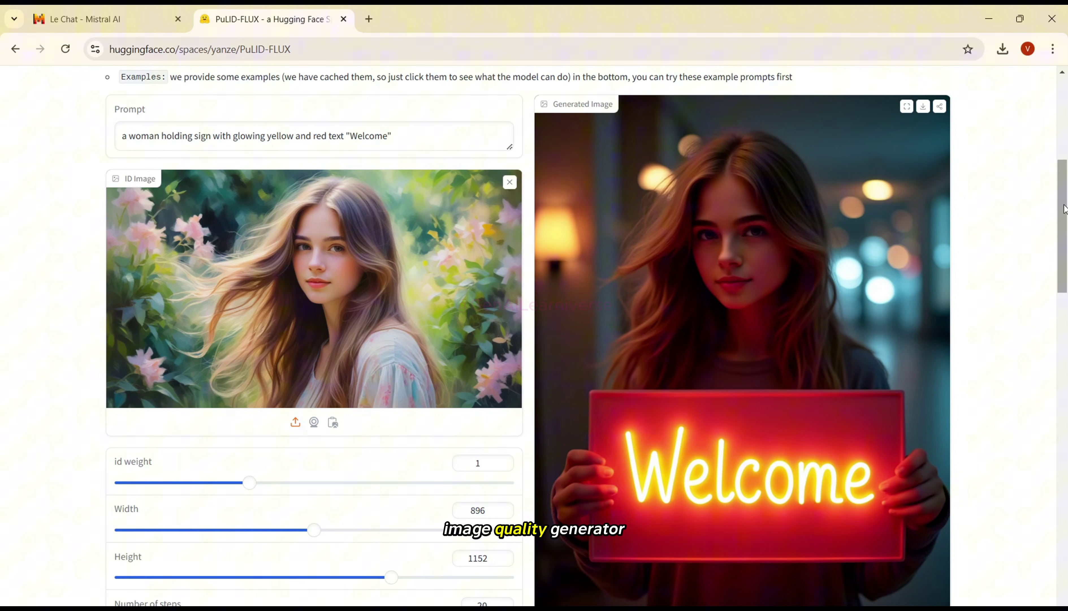
scroll(1064, 208, "down", 2)
scroll(1064, 211, "up", 2)
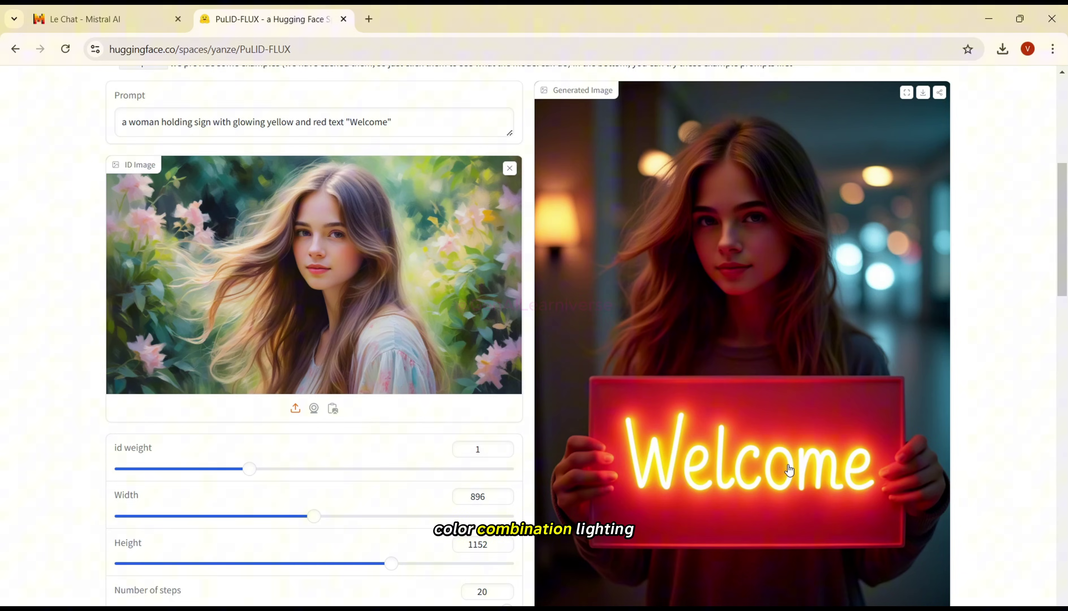
left_click(922, 94)
left_click(885, 87)
Maximize Photos, zoom into the Welcome-sign image, then close the viewer.
mouse_move(918, 193)
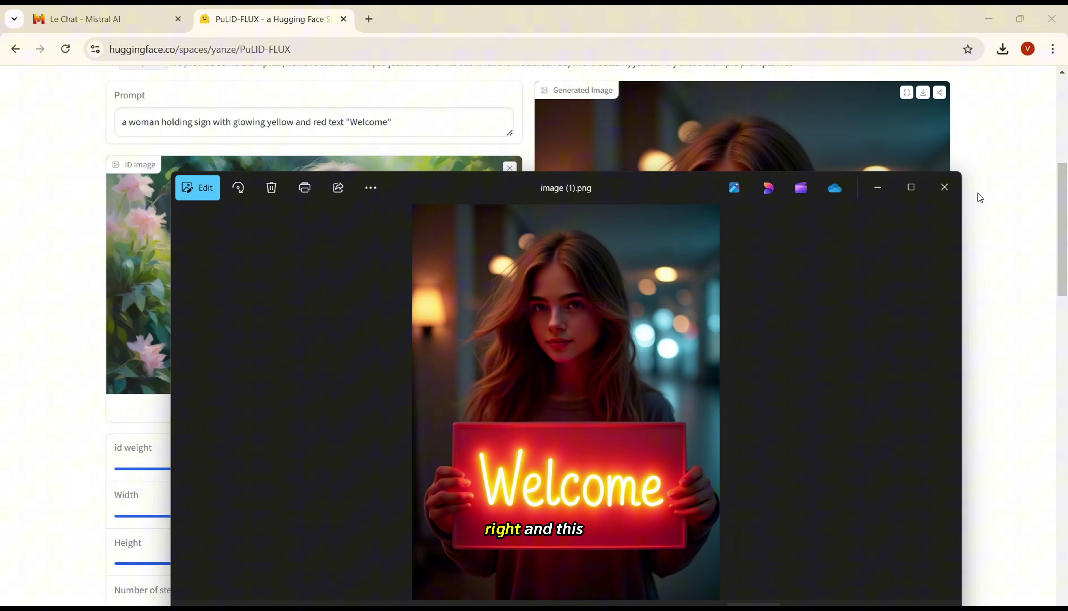
left_click(910, 189)
scroll(627, 299, "up", 4)
scroll(626, 300, "down", 2)
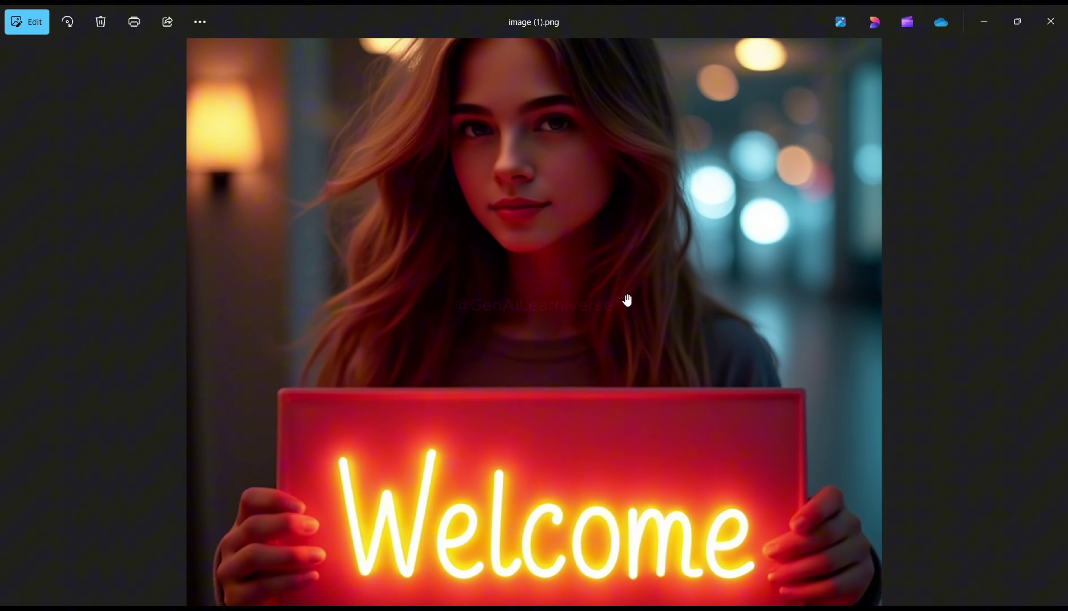
left_click(1051, 36)
Load huggingface.co/spaces/yanze/PuLID in a new browser tab.
scroll(1066, 183, "up", 5)
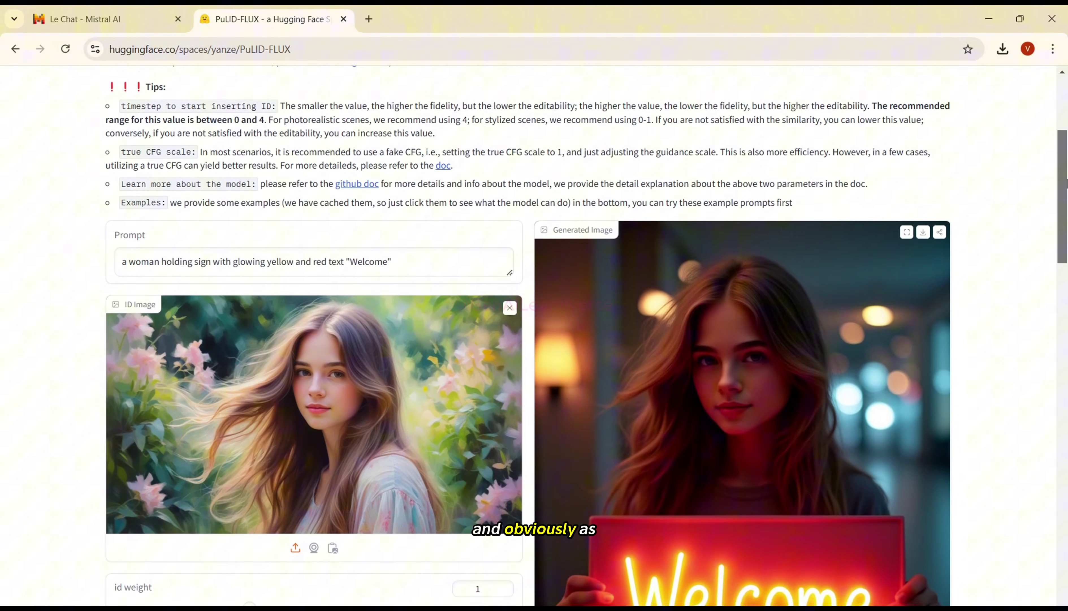
mouse_move(1066, 182)
left_mouse_down()
mouse_move(1066, 214)
mouse_move(1066, 171)
mouse_move(1066, 234)
mouse_move(1066, 204)
left_mouse_up()
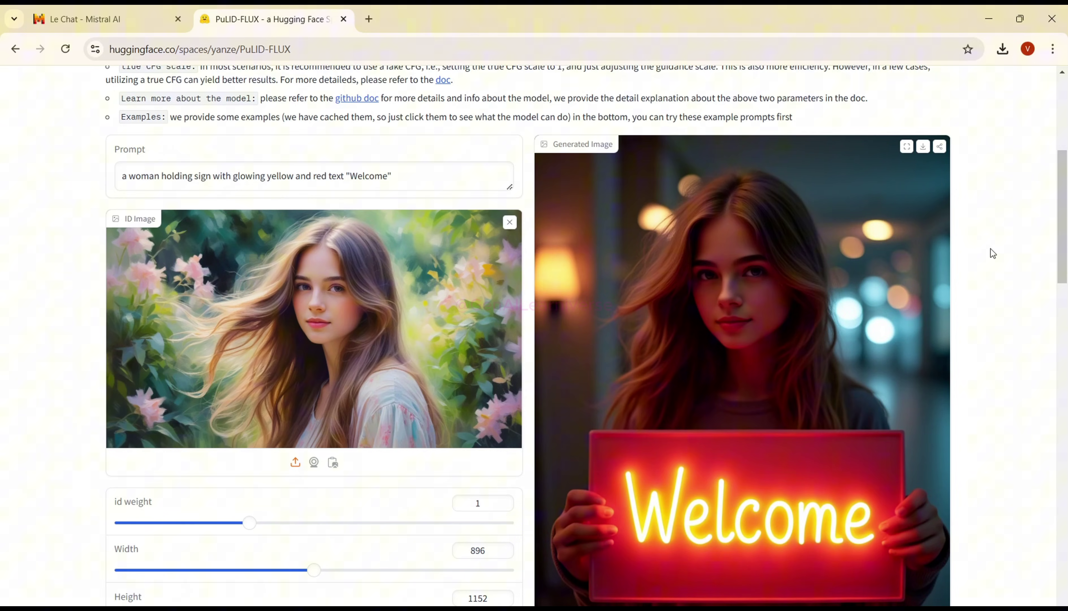
left_click(372, 21)
type("https://huggingface.co/spaces/yanze/PuLID")
key("Return")
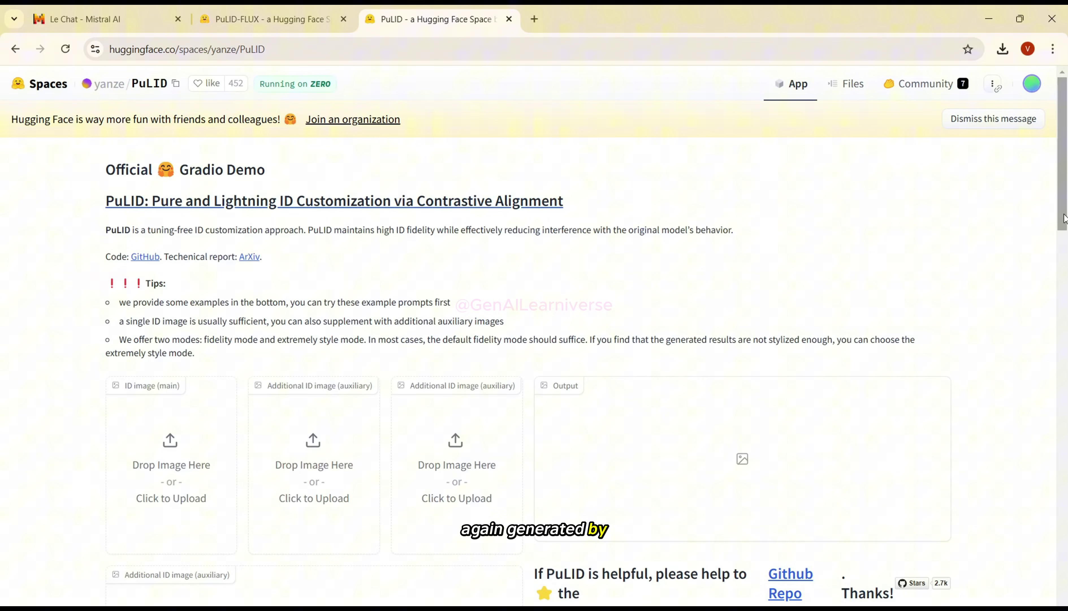
Check the PuLID Space address and scroll through the empty ID image slots and default settings.
scroll(1064, 218, "down", 1)
left_click(222, 50)
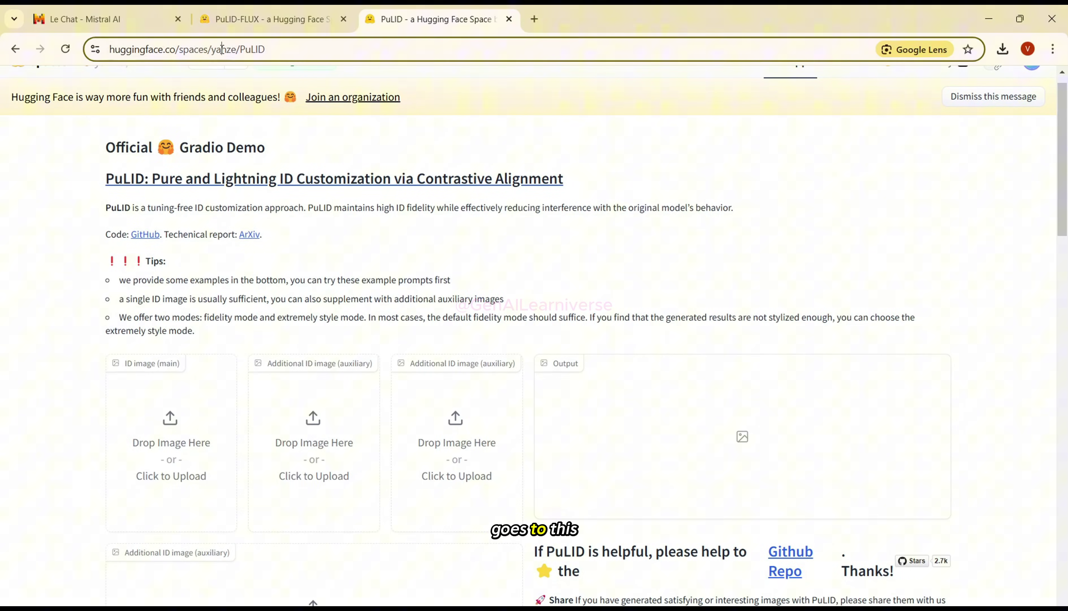
double_click(221, 49)
left_click(930, 172)
left_click_drag(1065, 196, 1066, 255)
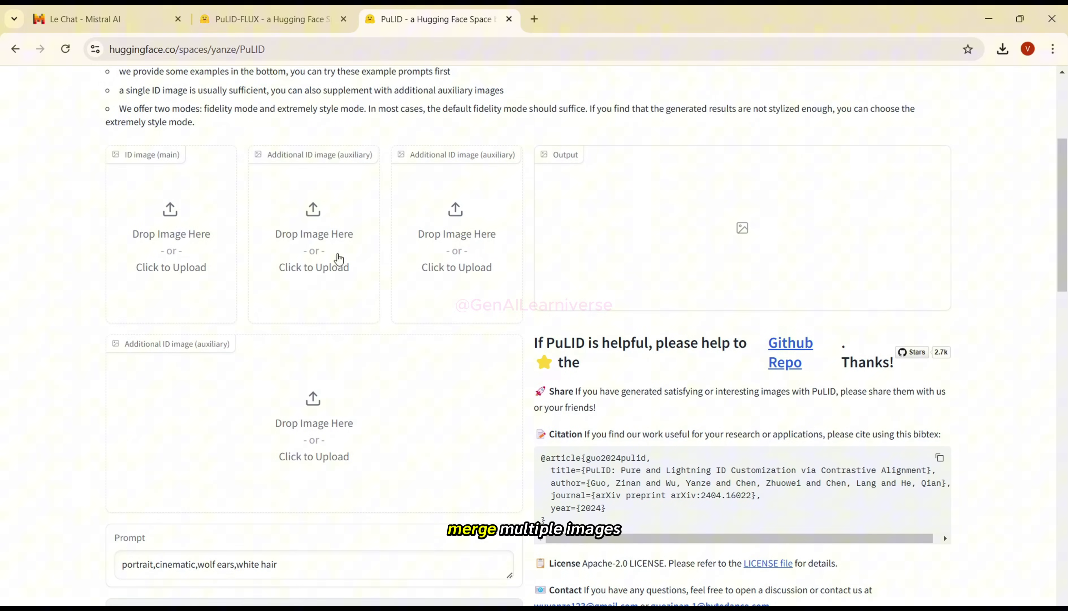
left_click_drag(1066, 230, 1066, 186)
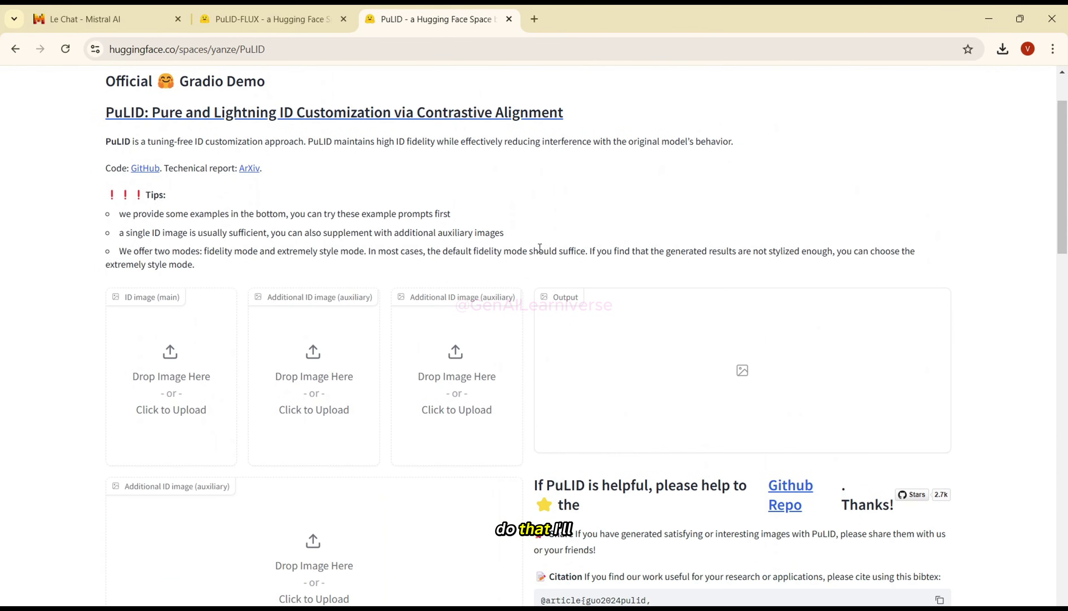
Load beautiful_girl.png as the main ID image.
left_click(168, 374)
left_click(167, 245)
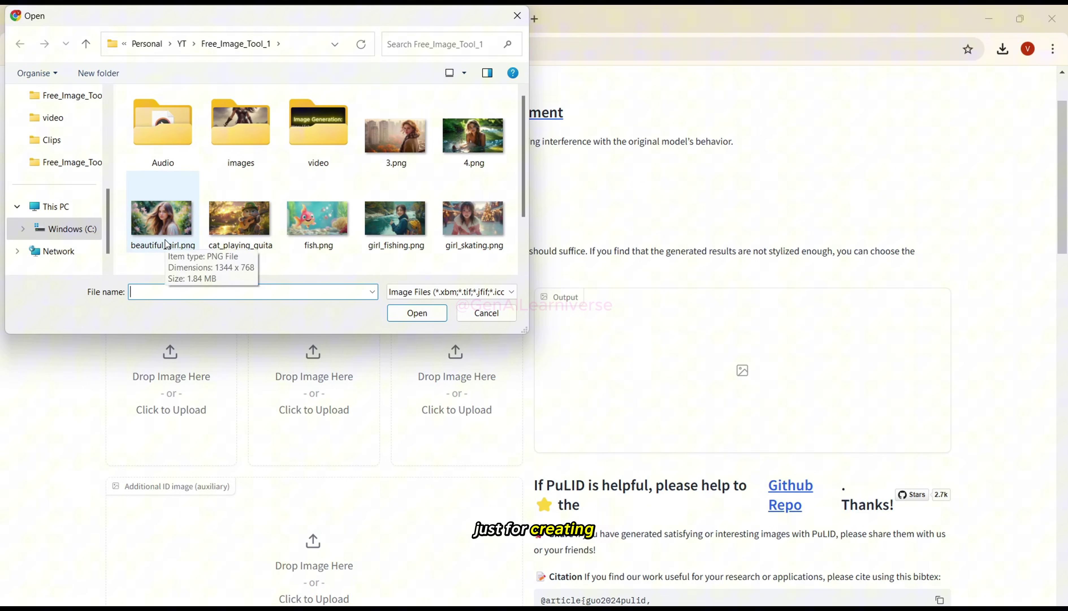
double_click(167, 245)
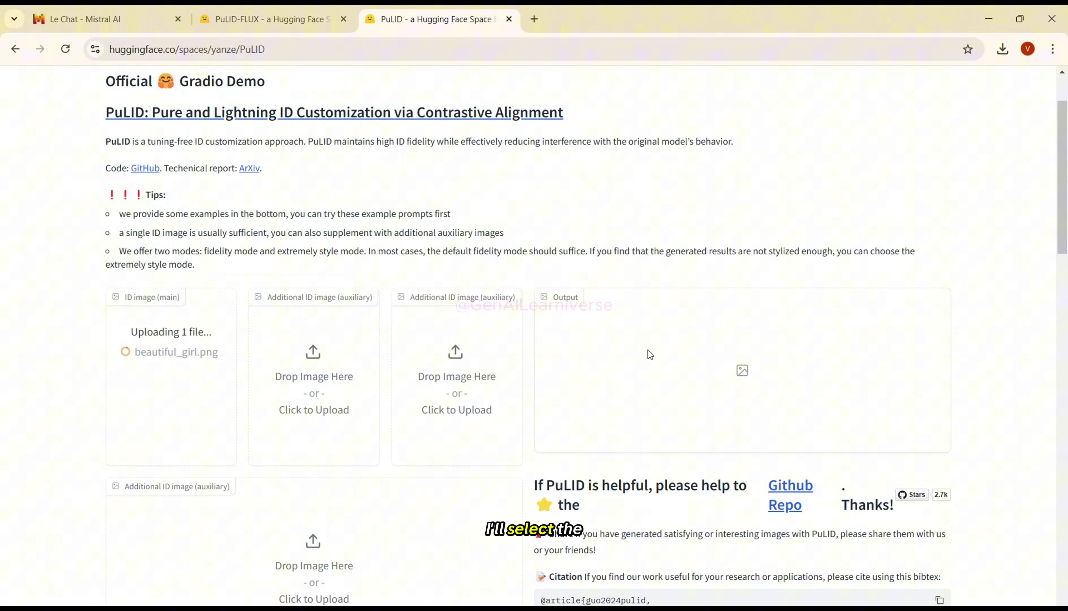
left_click_drag(1066, 232, 1066, 300)
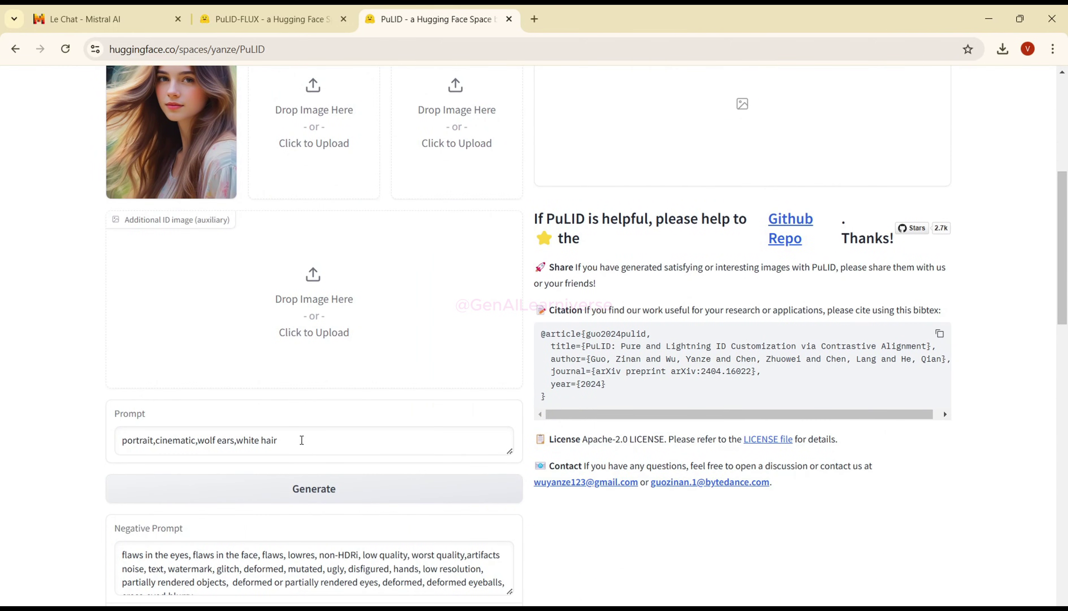
Change the prompt to 'portrait, comic character' and start generating.
left_click_drag(302, 441, 157, 441)
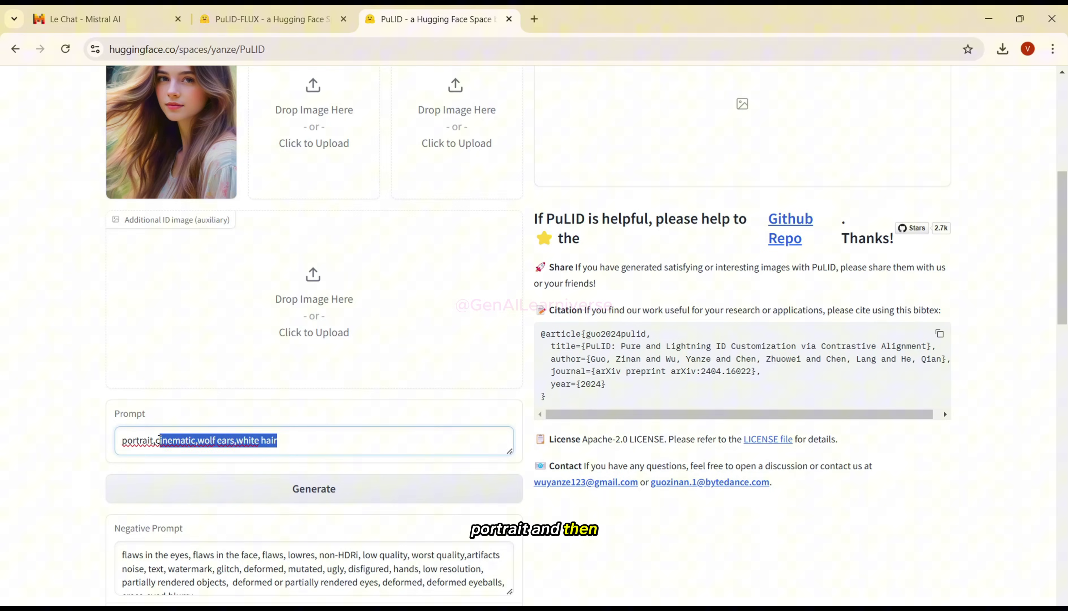
type("comics")
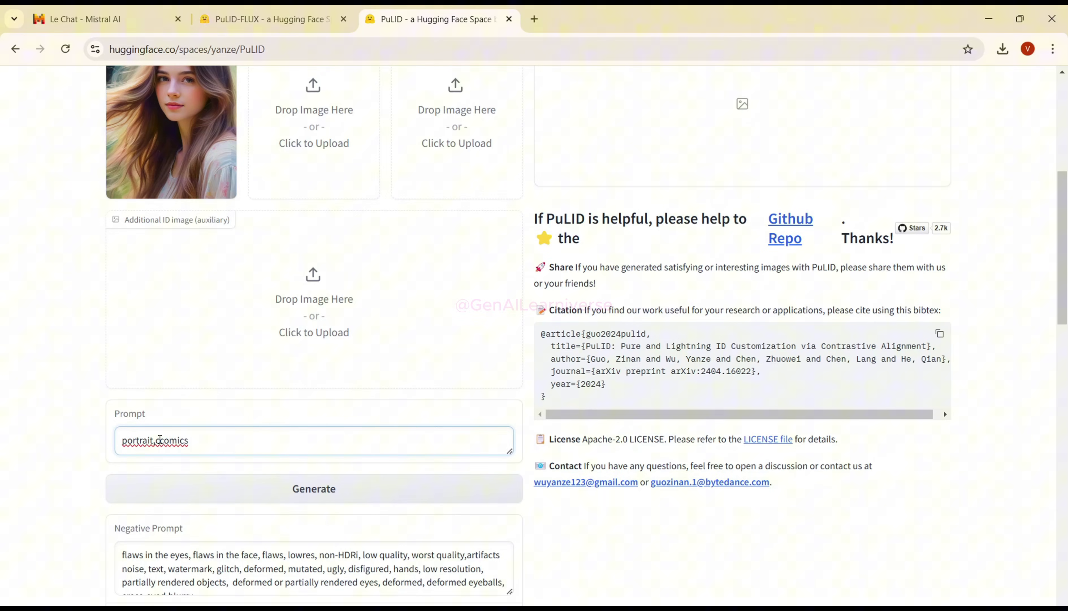
key("BackSpace")
type("character")
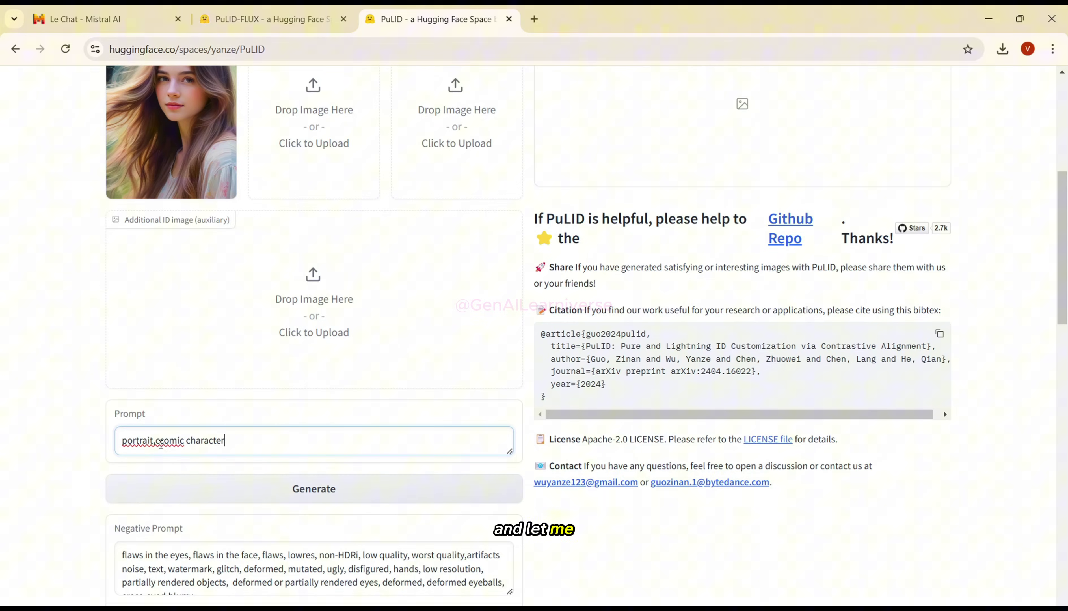
left_click(161, 441)
key("BackSpace")
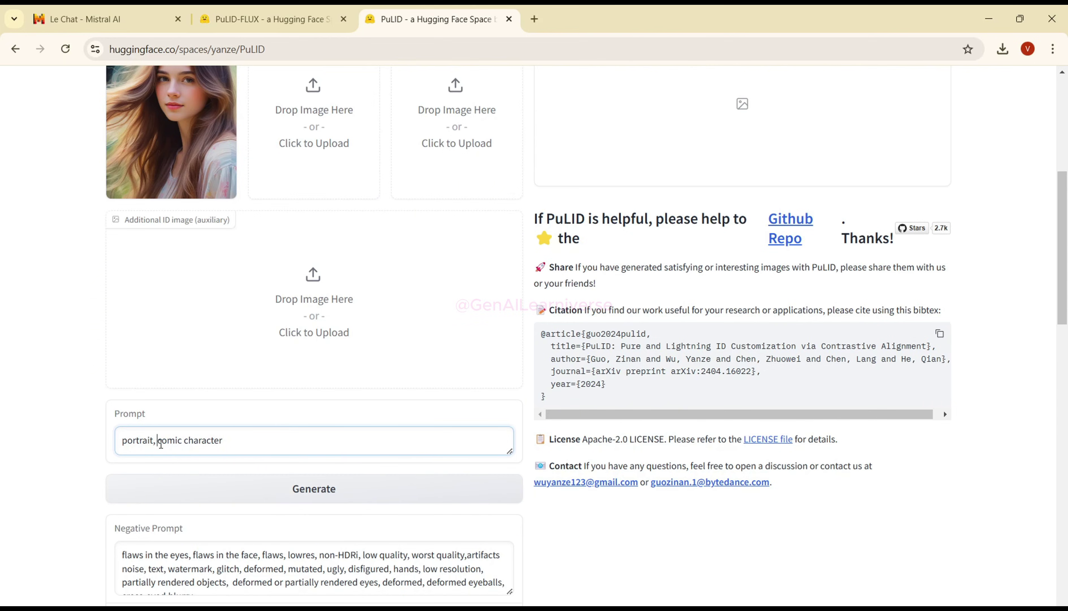
left_click(309, 488)
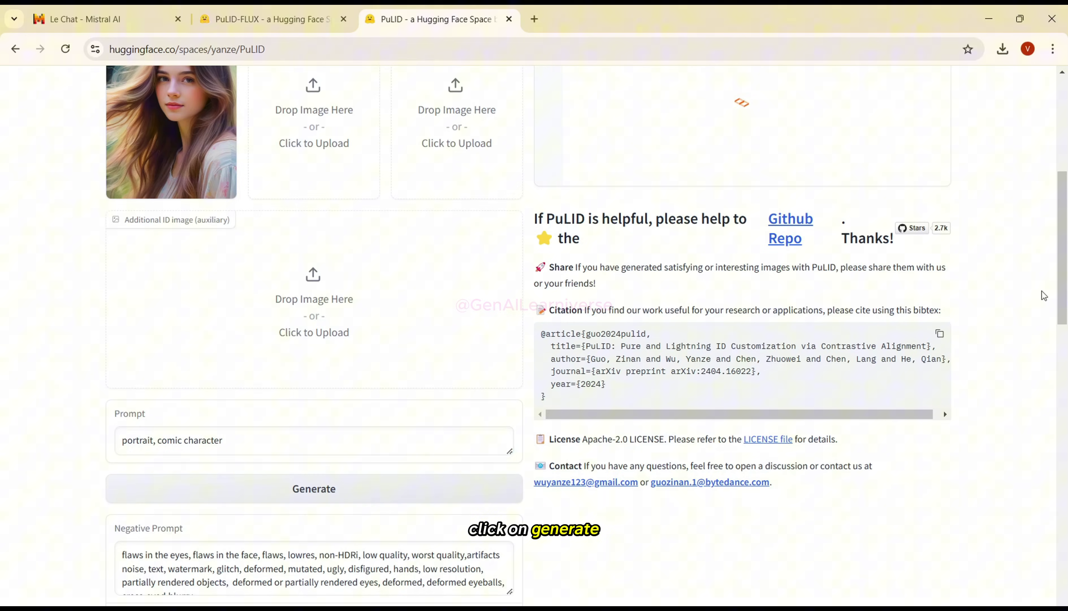
Scroll to view the four finished black-and-white comic portraits in Output.
scroll(780, 300, "up", 5)
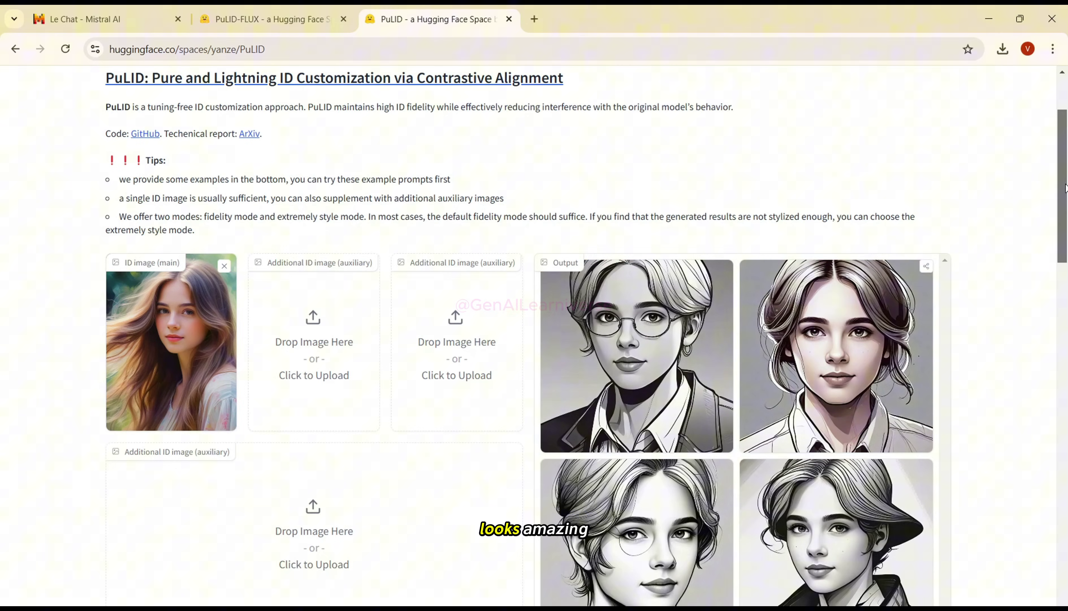
left_click_drag(1065, 187, 1064, 210)
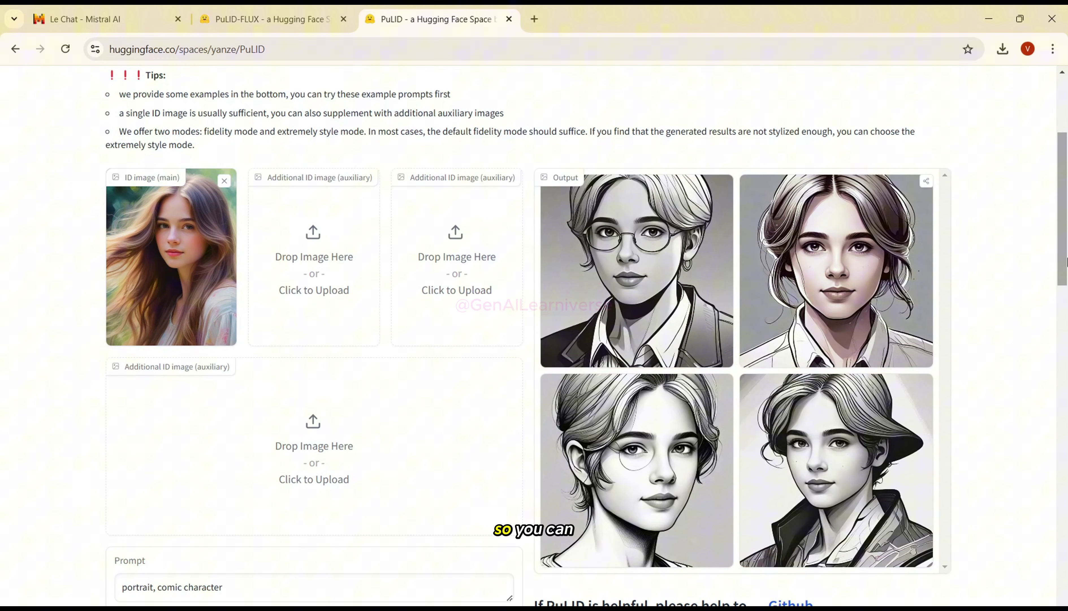
mouse_move(1066, 260)
left_mouse_down()
mouse_move(1066, 301)
mouse_move(1067, 278)
left_mouse_up()
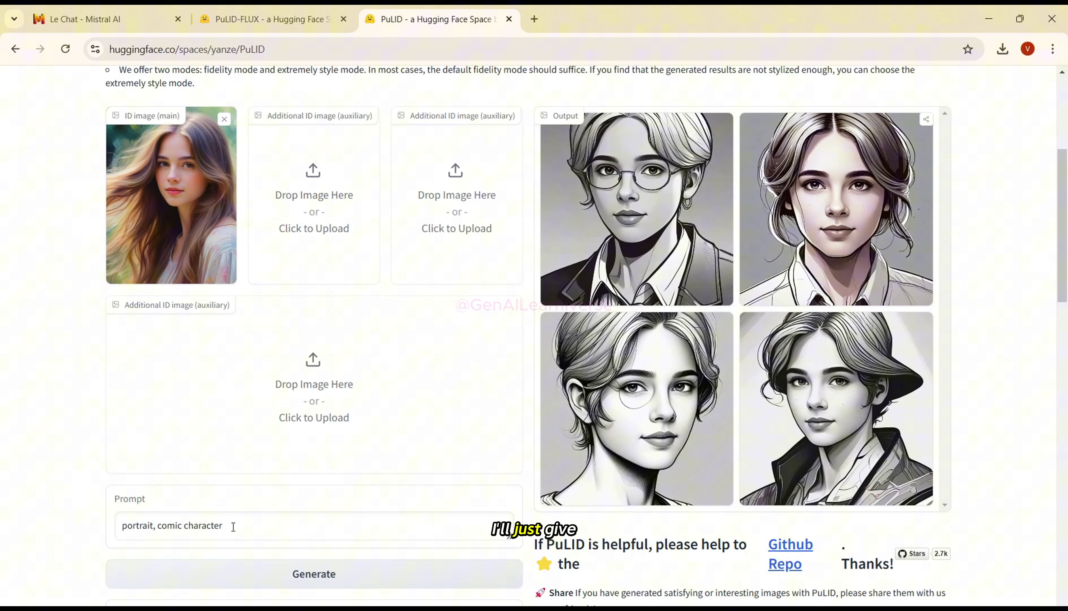
Replace 'comic character' with 'sticker art' in the prompt and generate again.
left_click_drag(233, 526, 168, 525)
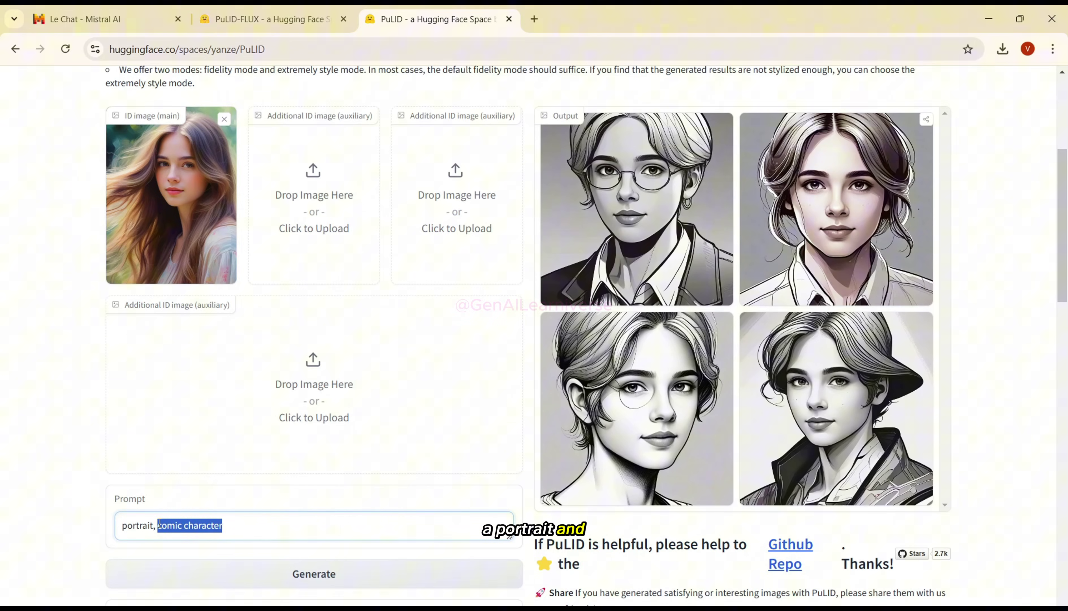
type("sticker art")
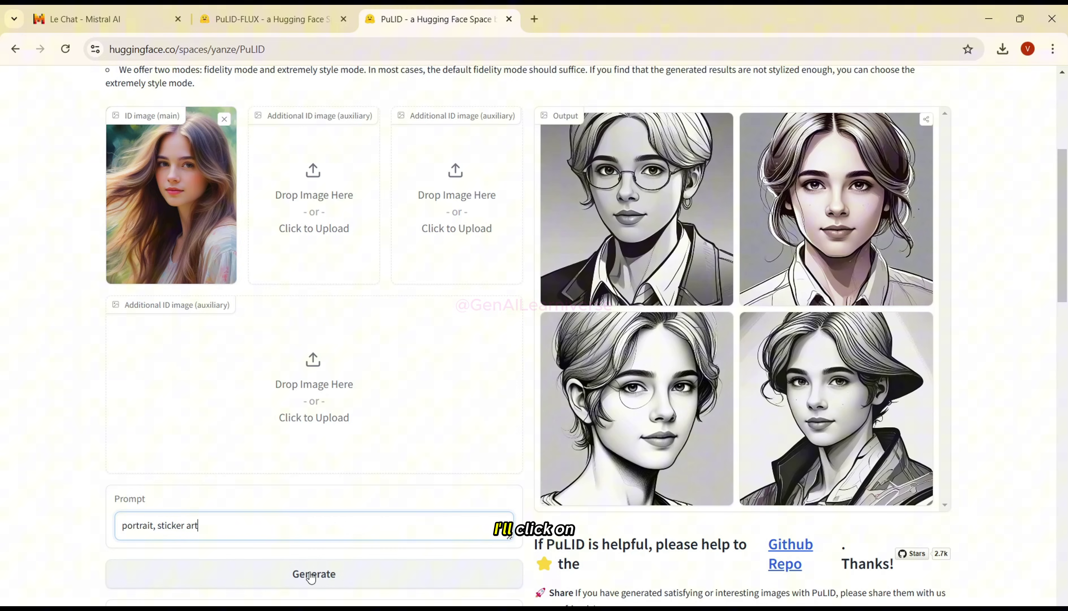
left_click(311, 575)
scroll(1064, 214, "up", 1)
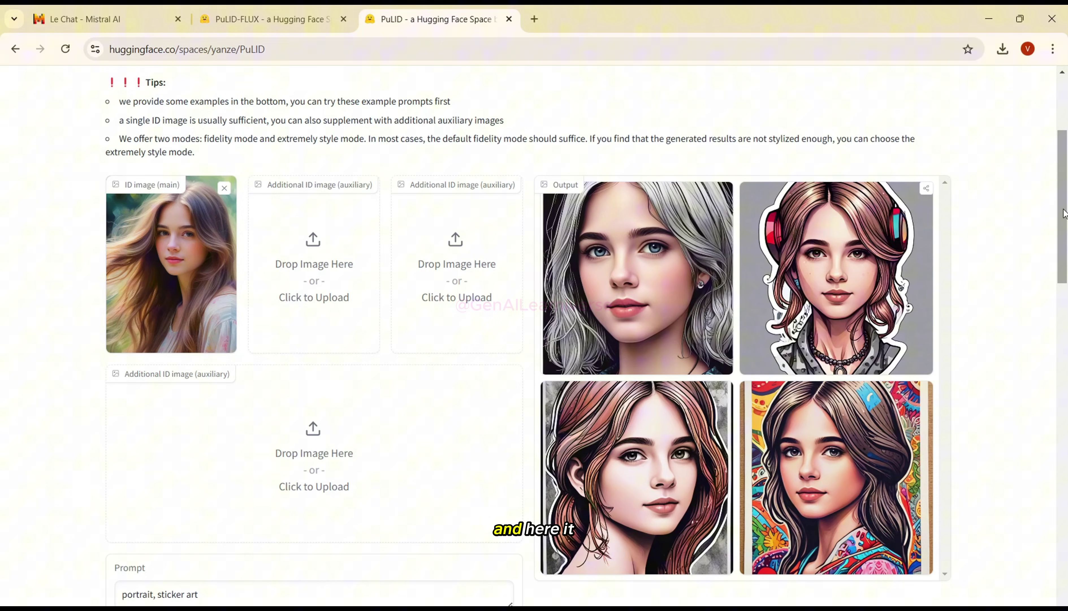
Preview all four sticker-art results full size, ending on the colourful patterned portrait.
left_click(826, 455)
left_click(759, 562)
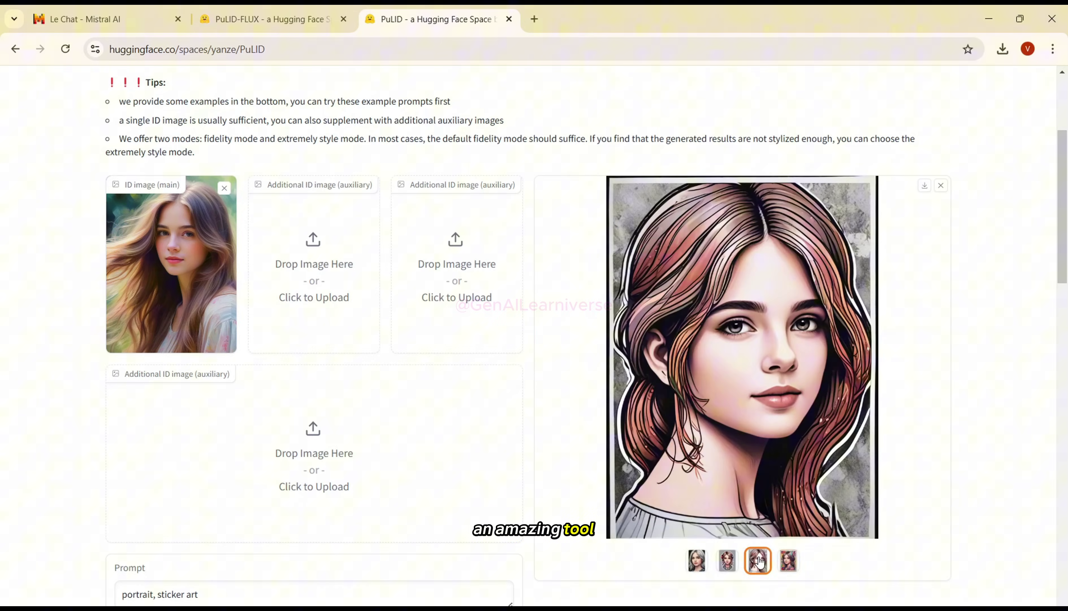
left_click(734, 560)
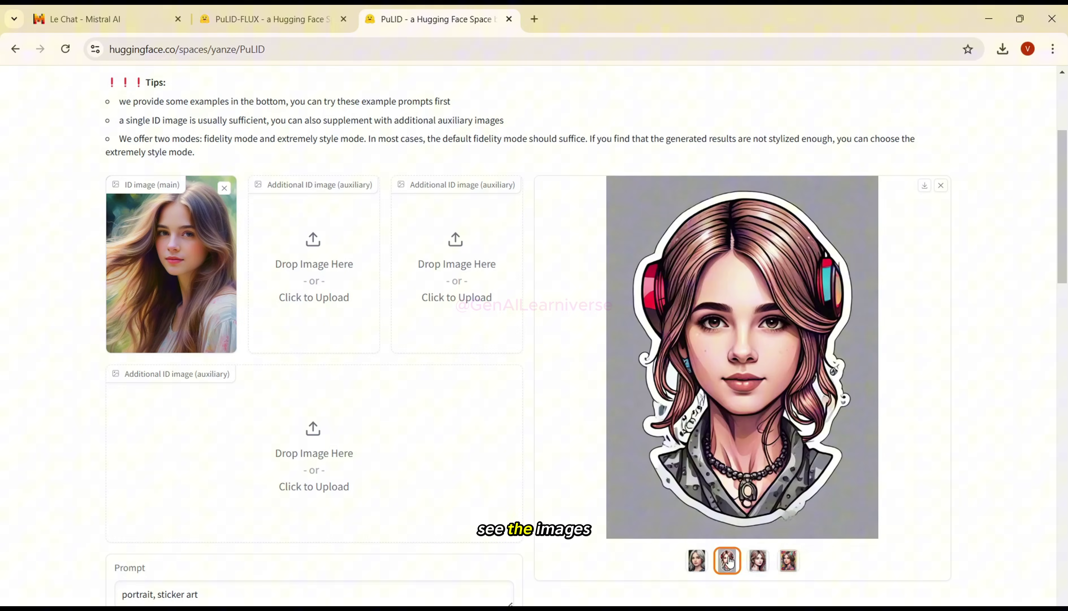
left_click(698, 561)
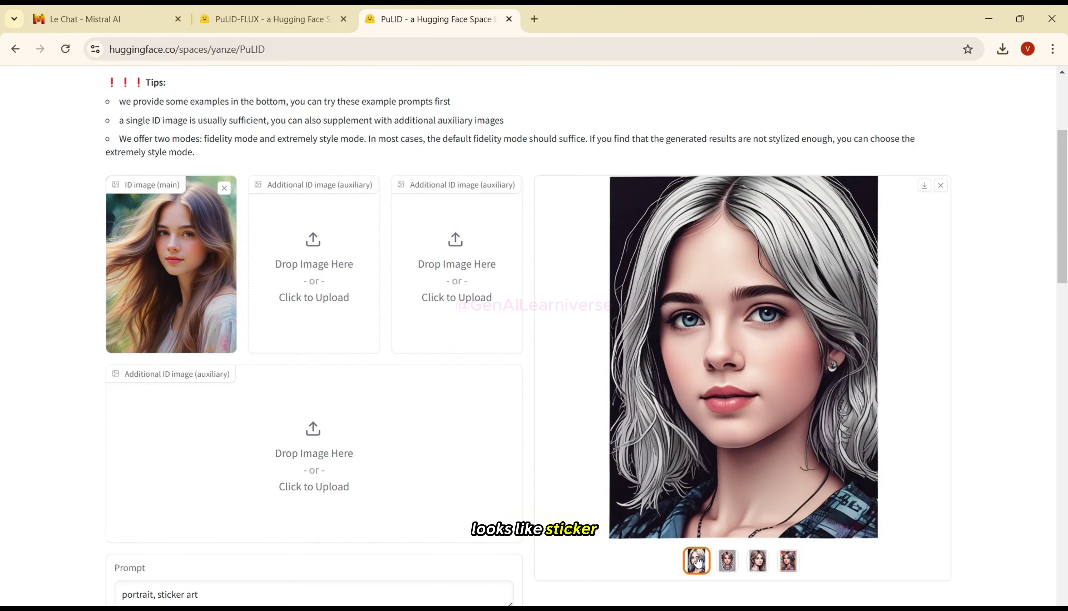
left_click(727, 561)
left_click(750, 563)
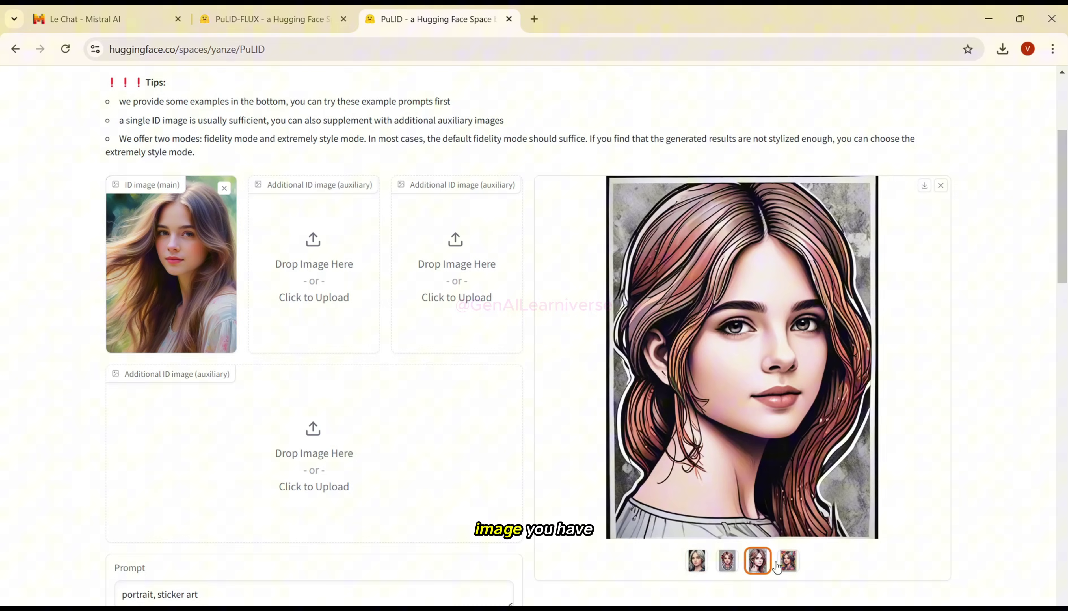
left_click(790, 562)
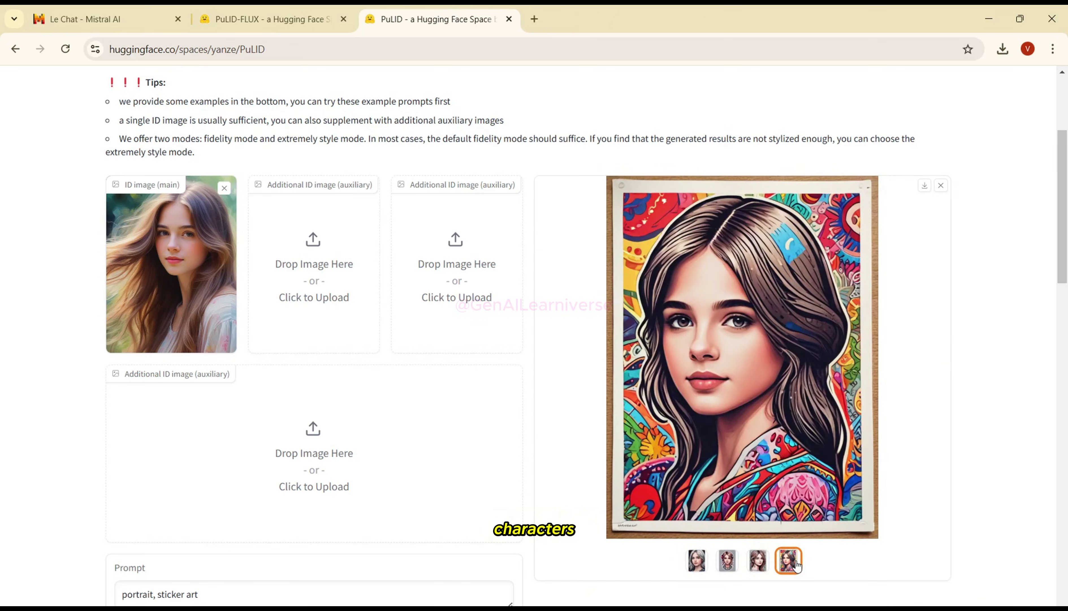
scroll(1065, 278, "down", 1)
left_click_drag(1065, 278, 1065, 219)
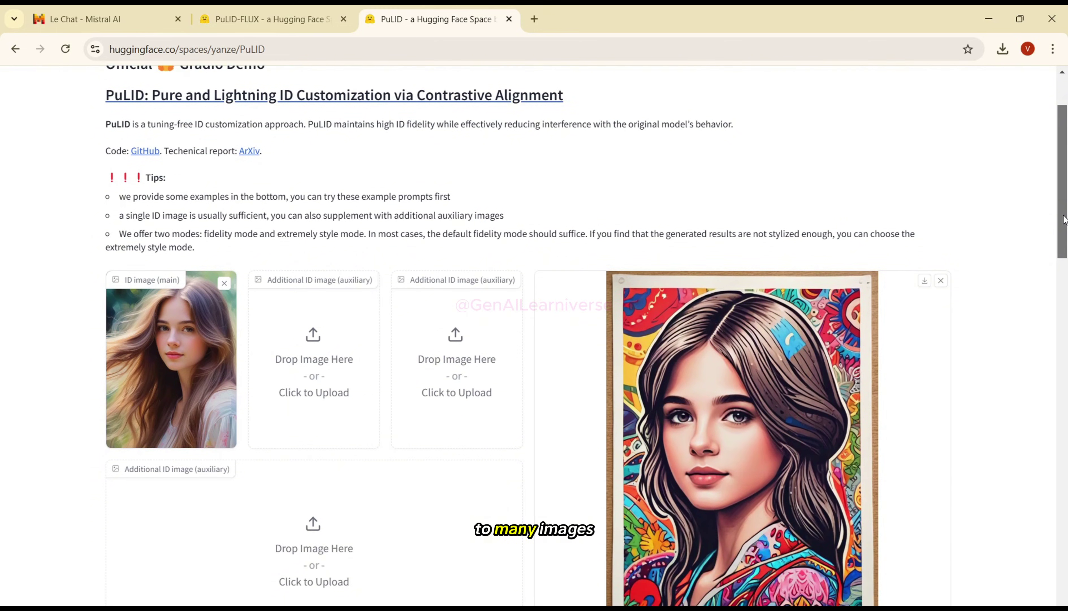
mouse_move(1064, 219)
left_mouse_down()
mouse_move(1063, 238)
mouse_move(1065, 171)
mouse_move(1065, 199)
left_mouse_up()
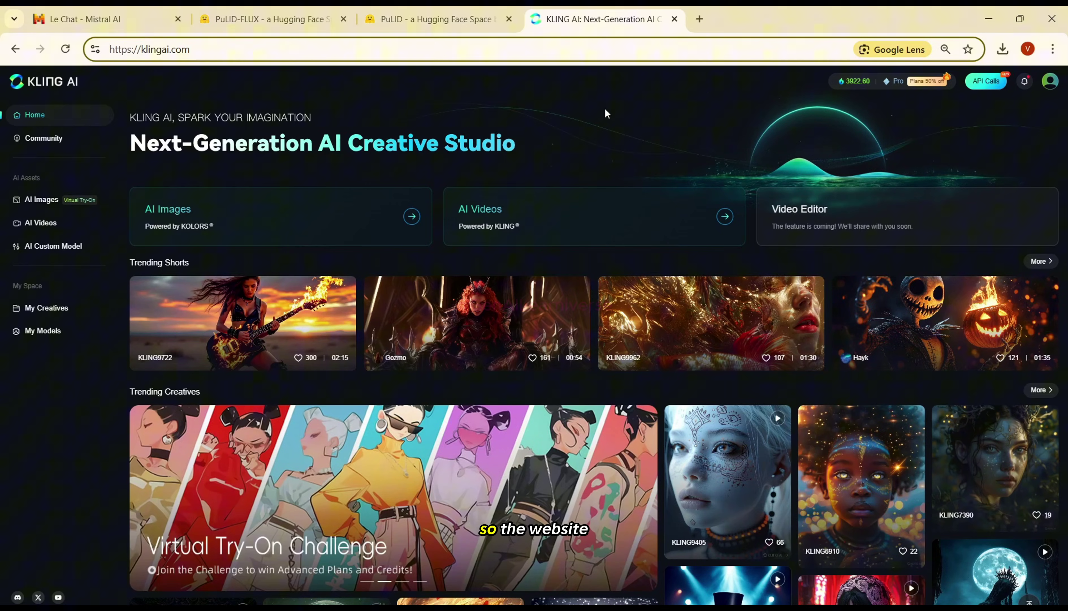
Point out the klingai.com address on the loaded Kling AI home page.
left_click(174, 49)
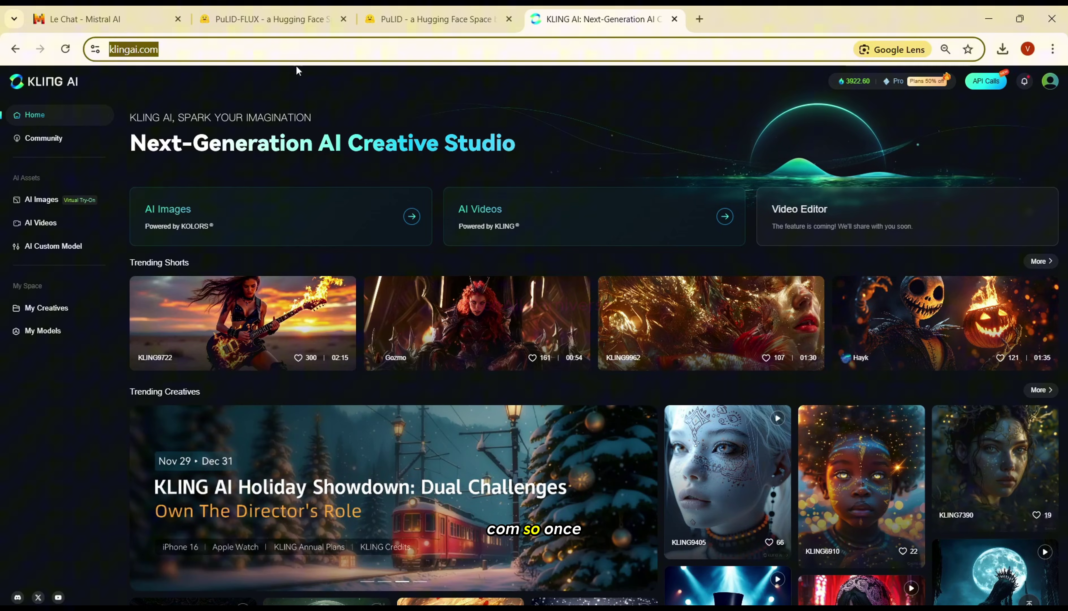
left_click(231, 50)
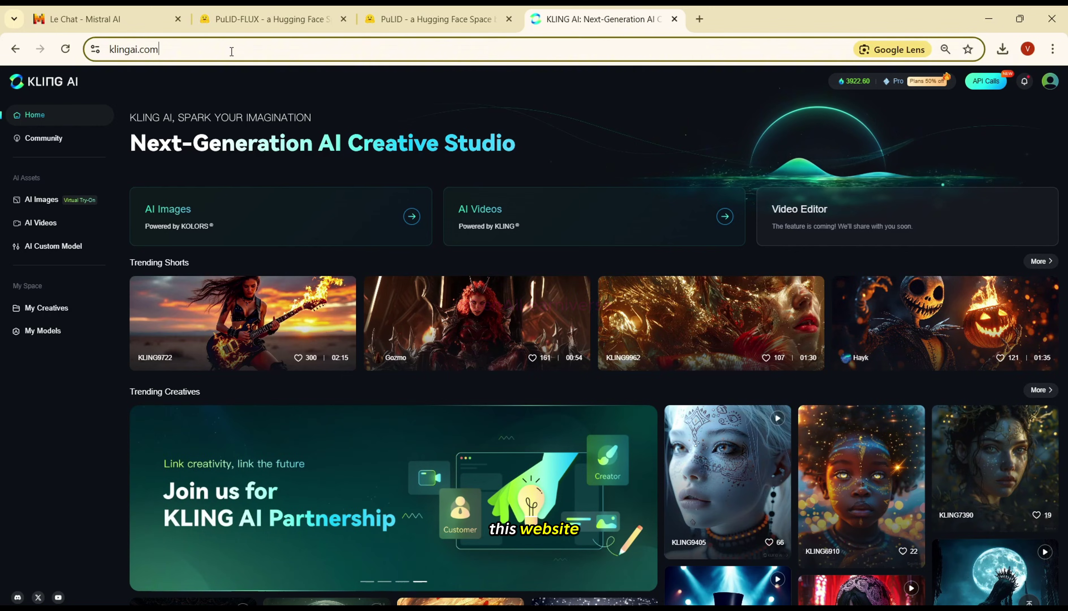
left_click(497, 111)
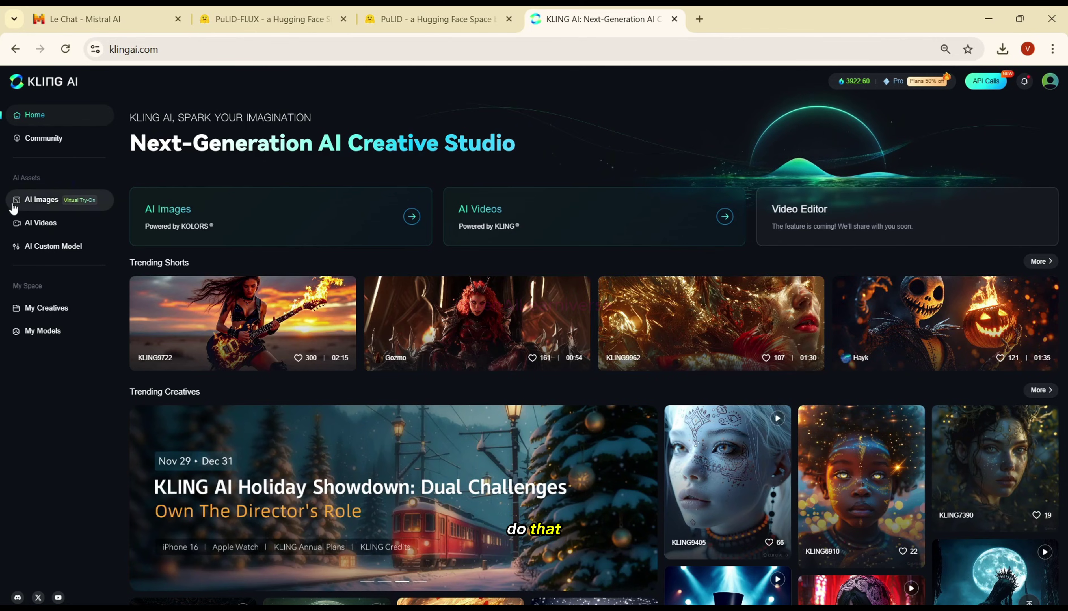
On the image-to-video page, replay the earlier girl video, then the image12.png warrior clip.
left_click(53, 226)
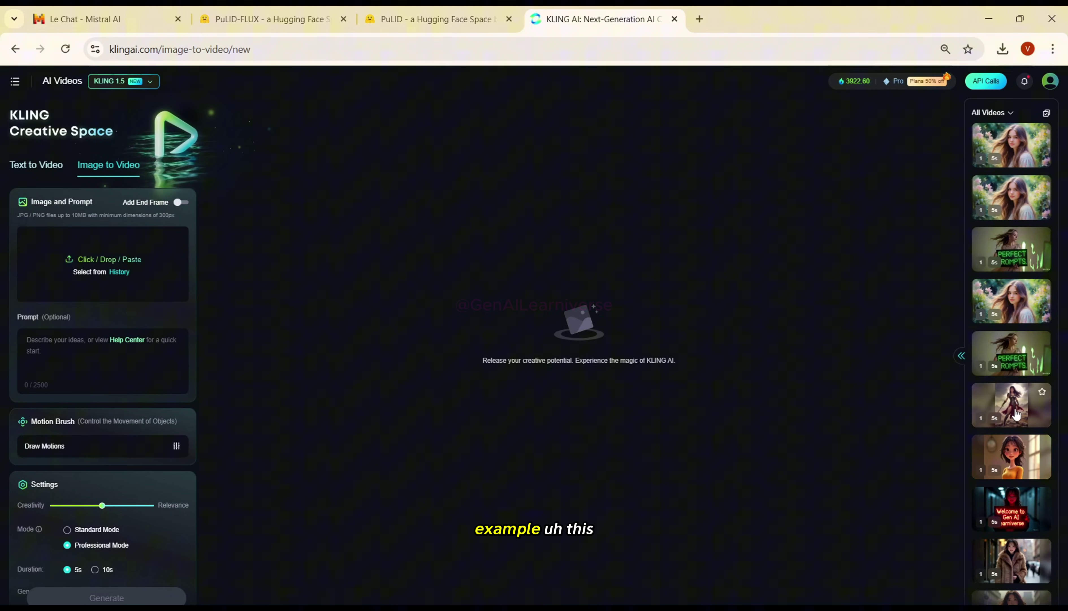
left_click(1014, 296)
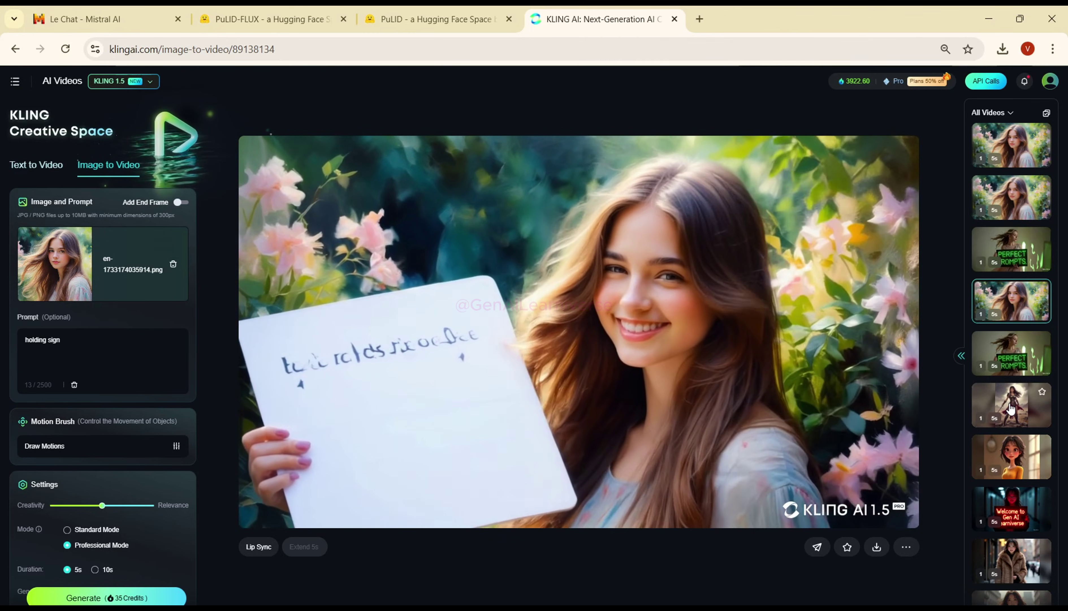
left_click(1011, 409)
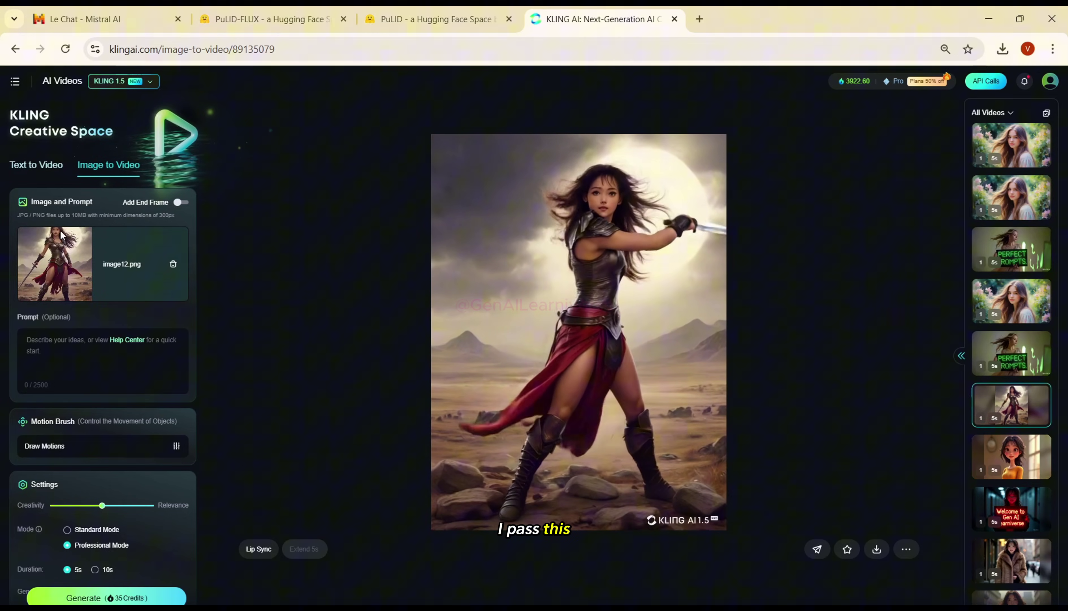